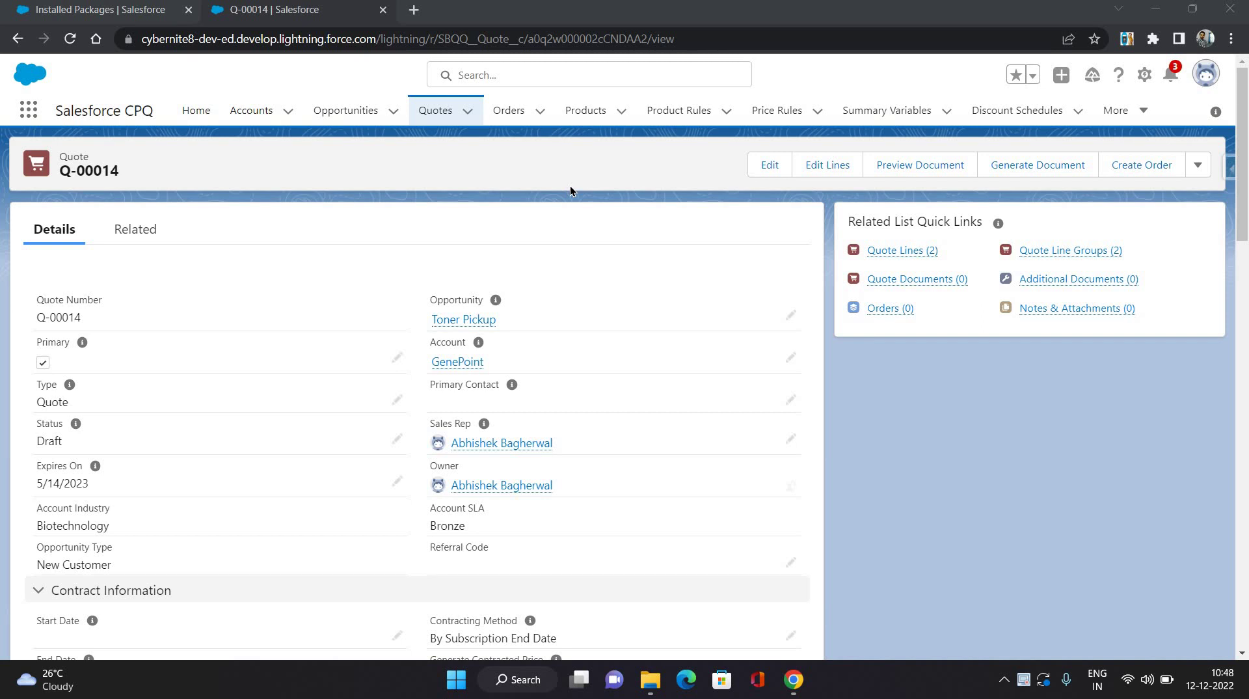
Look over quote Q-00014's lines in the quote line editor.
click(828, 166)
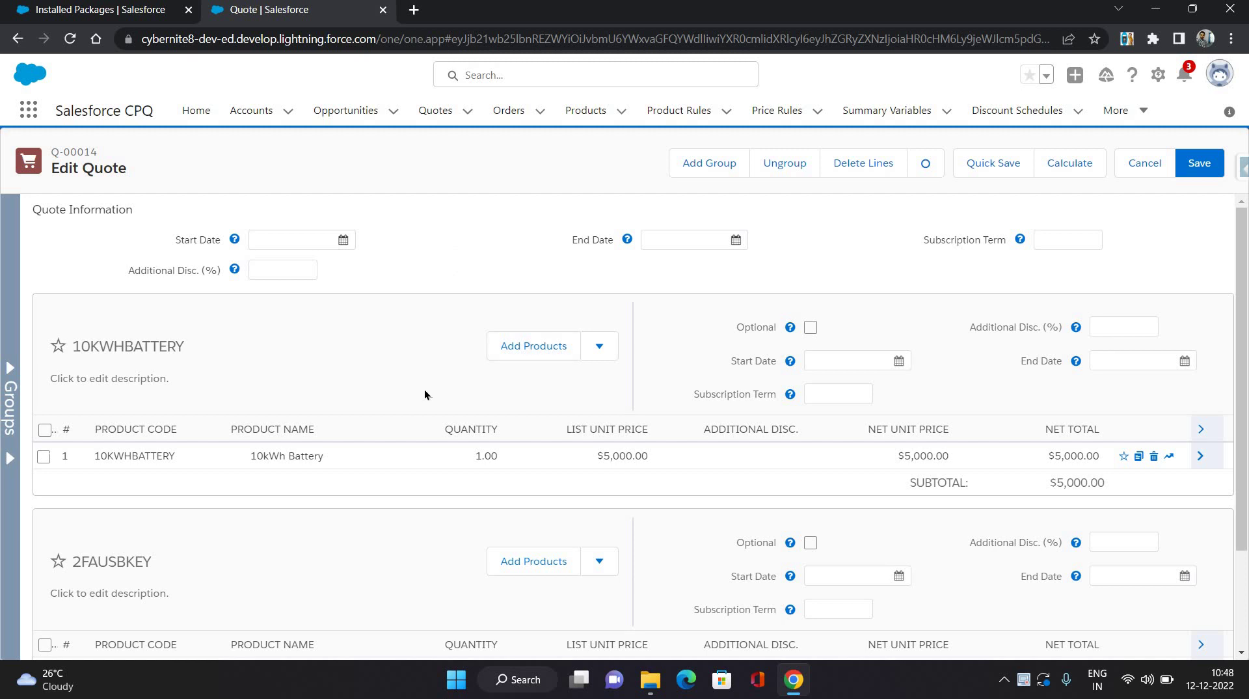
scroll(258, 317, down, 1)
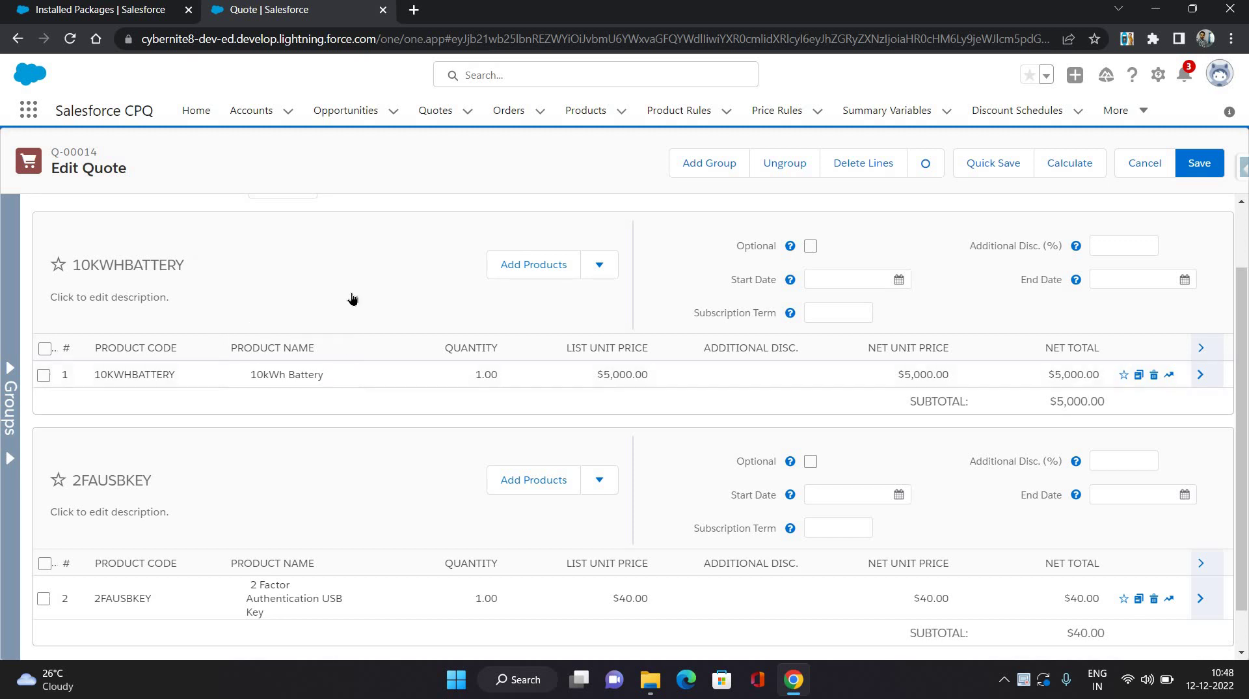
scroll(268, 424, down, 1)
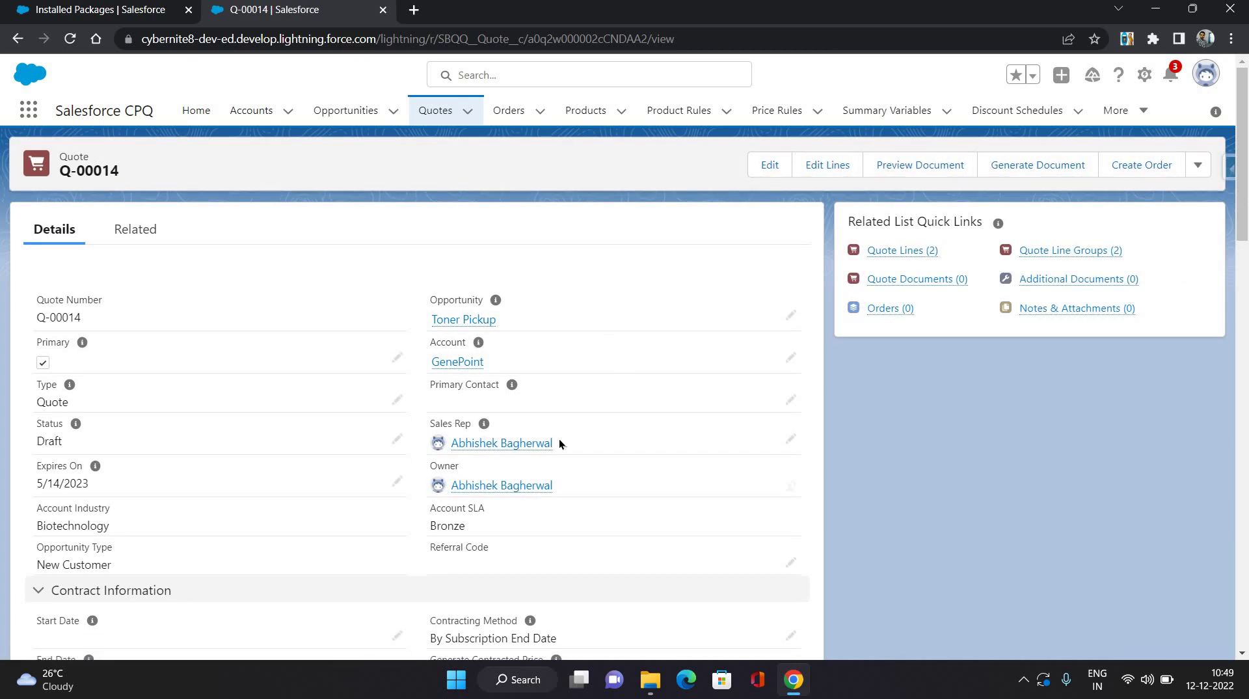
Tick the Ordered checkbox on quote Q-00014 and save the quote.
scroll(600, 421, down, 3)
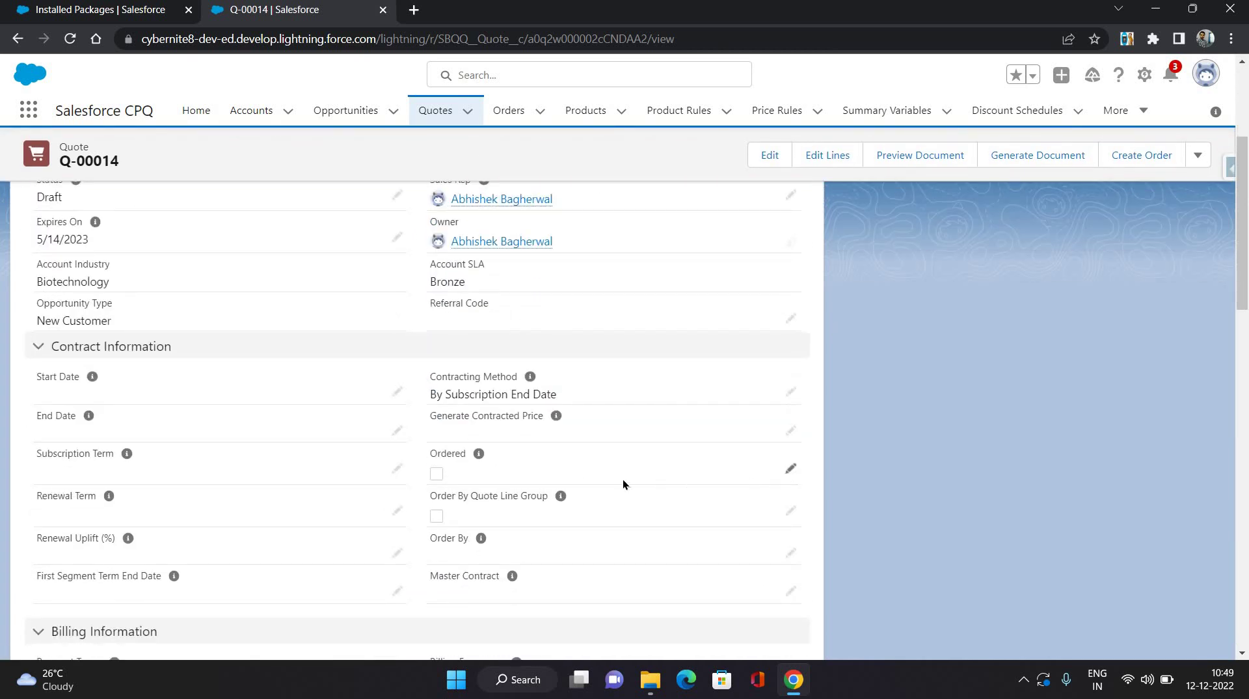
double_click(437, 472)
key(space)
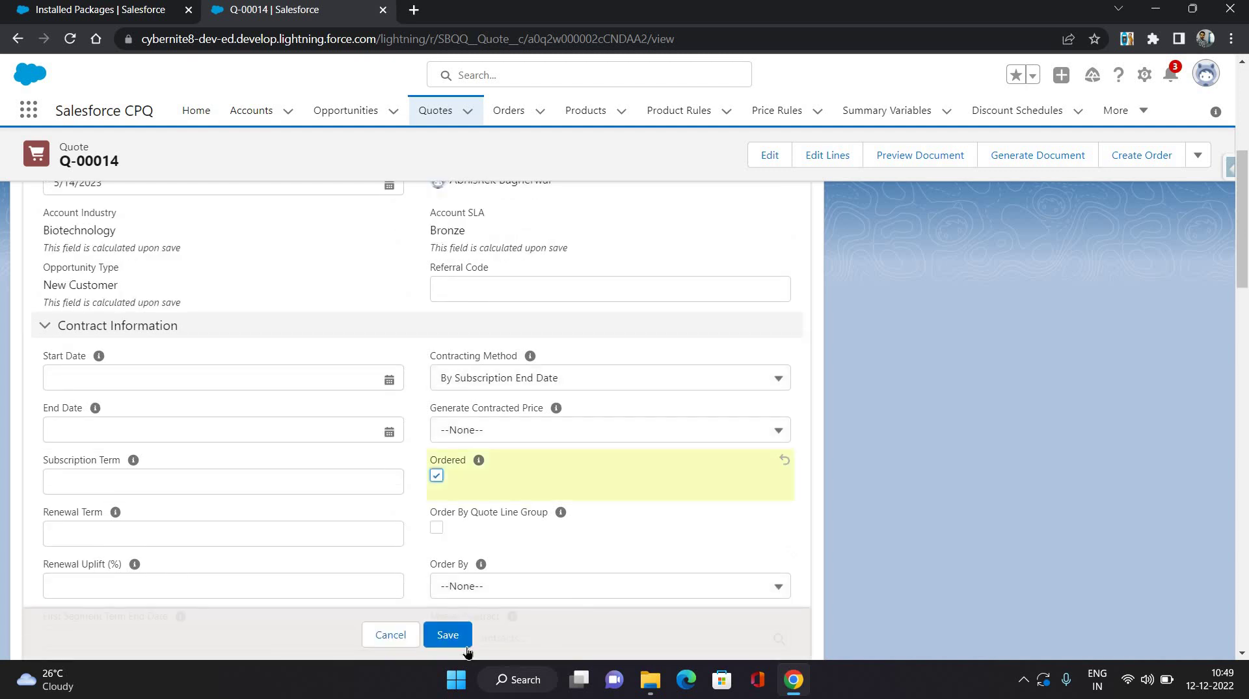
click(458, 641)
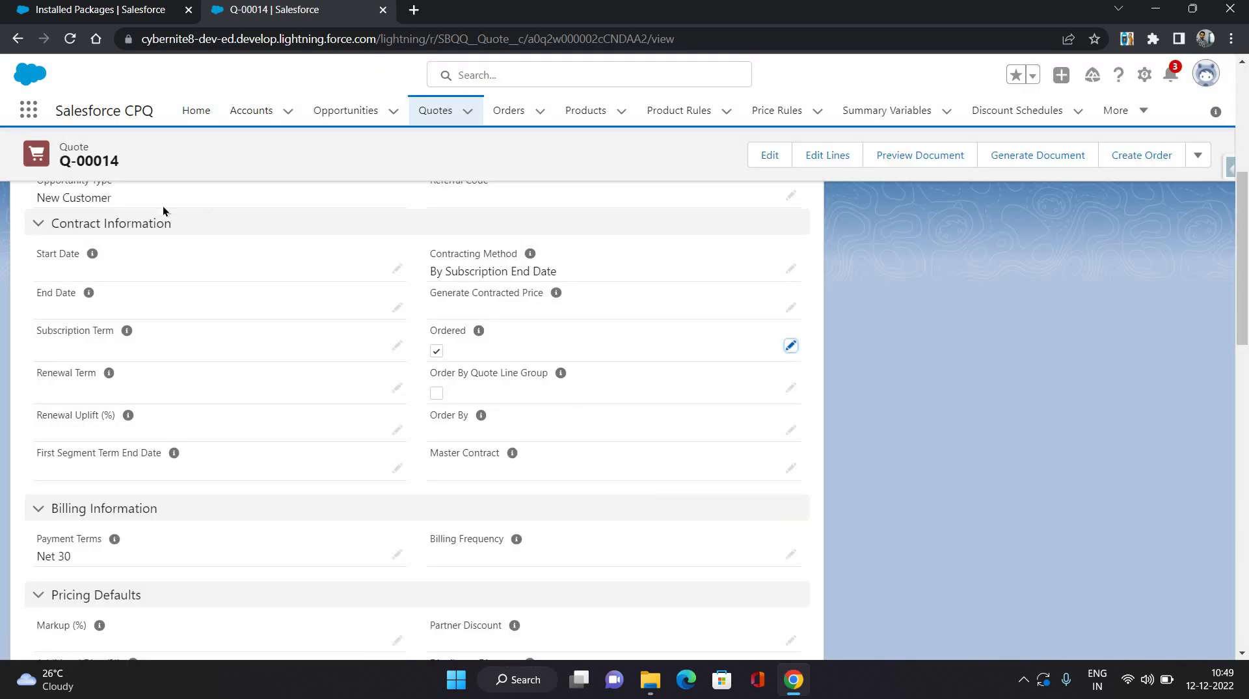
Check the quote's related Orders list for the new $5,040.00 order 00000120.
scroll(163, 205, up, 5)
click(149, 238)
scroll(343, 325, down, 6)
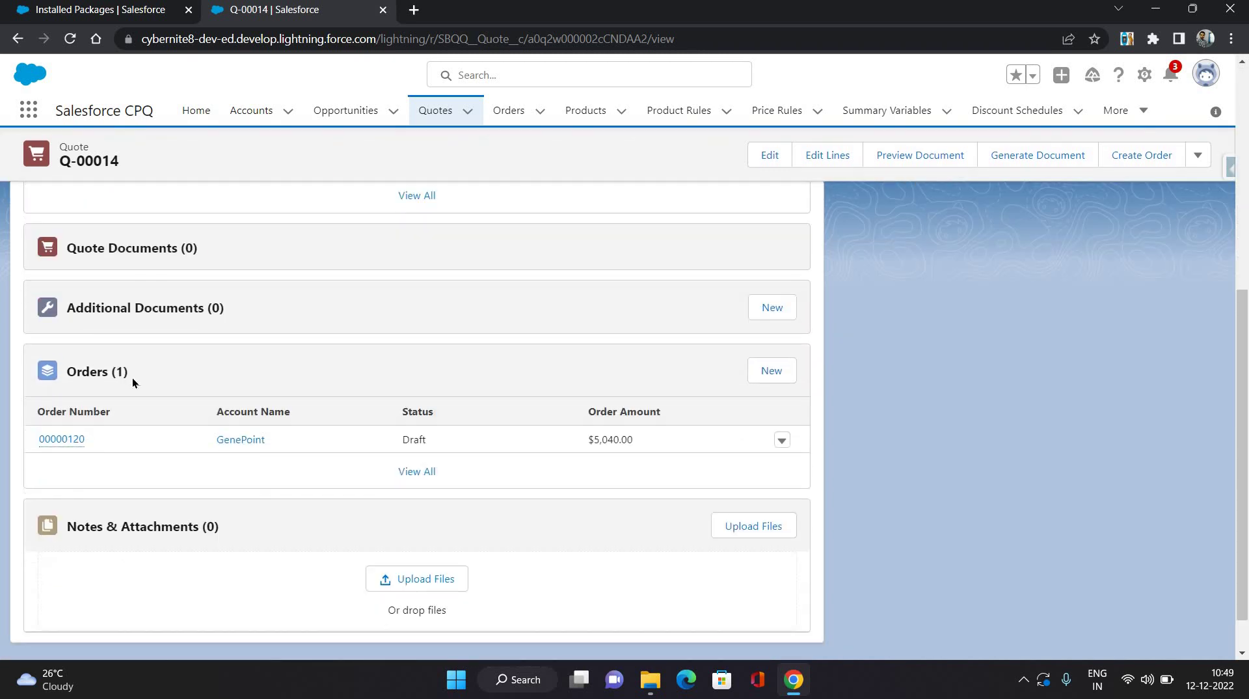
Open order 00000120 with the 10kWh Battery ($5,000.00) and 2 Factor Authentication USB Key ($40.00).
click(60, 444)
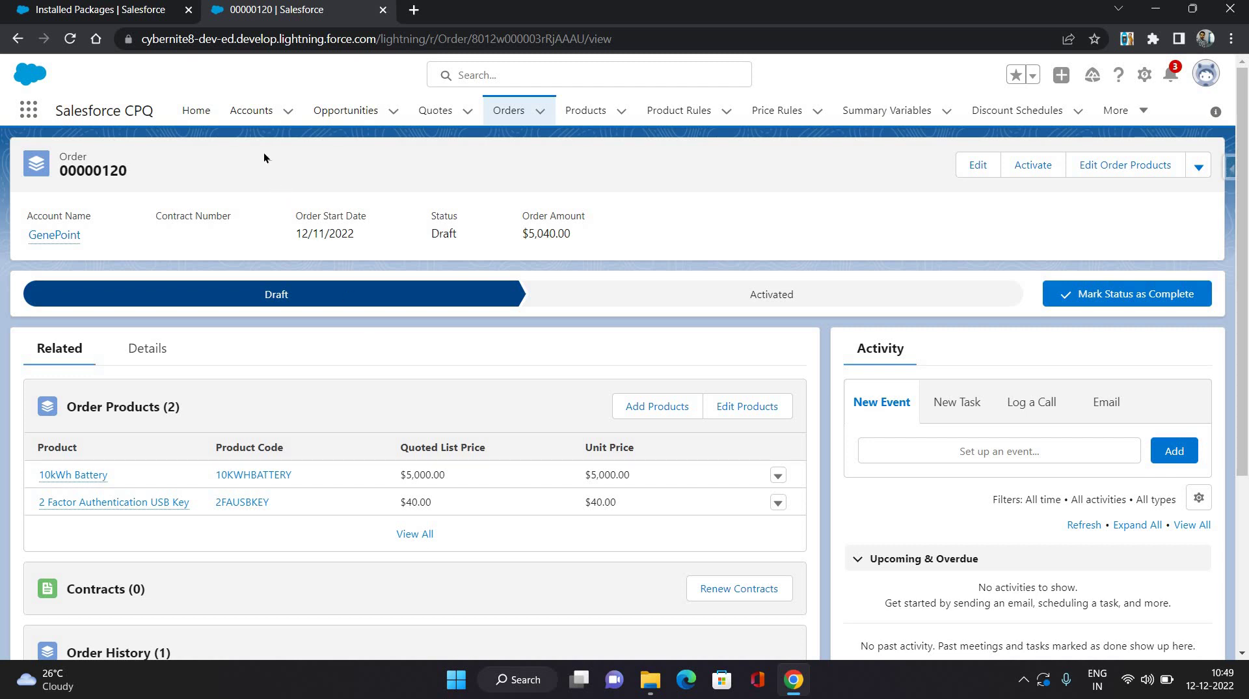
click(98, 10)
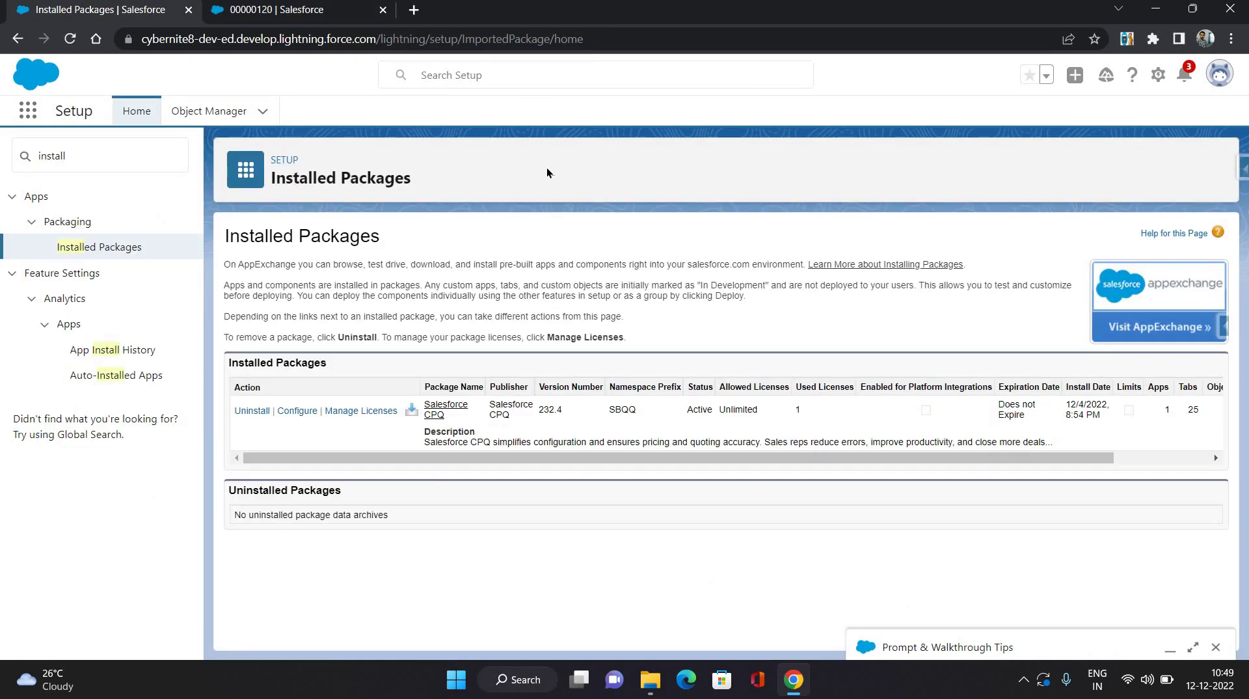
click(296, 411)
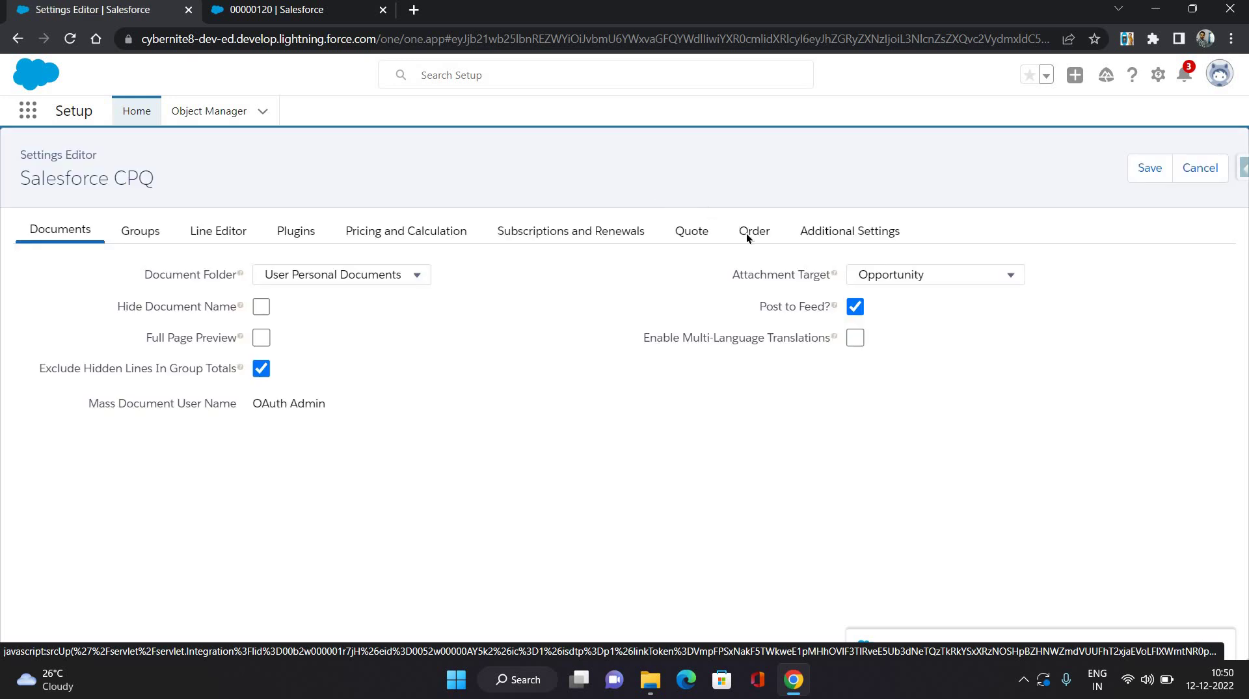
click(747, 233)
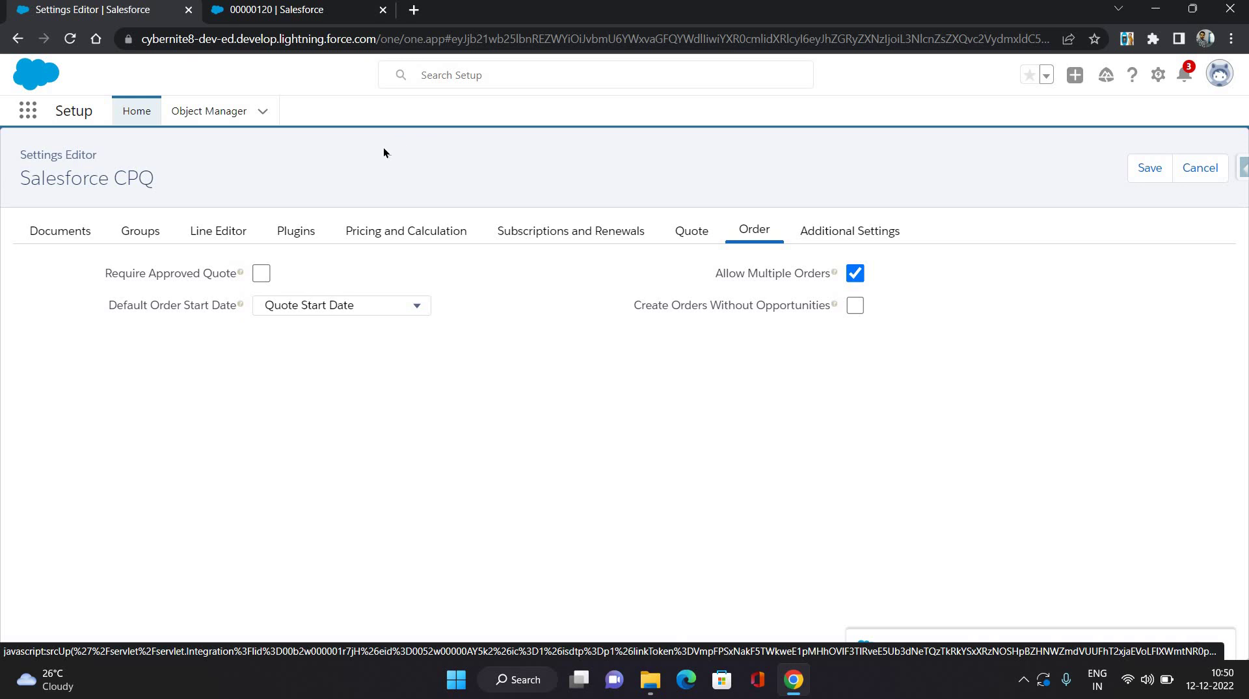
click(279, 18)
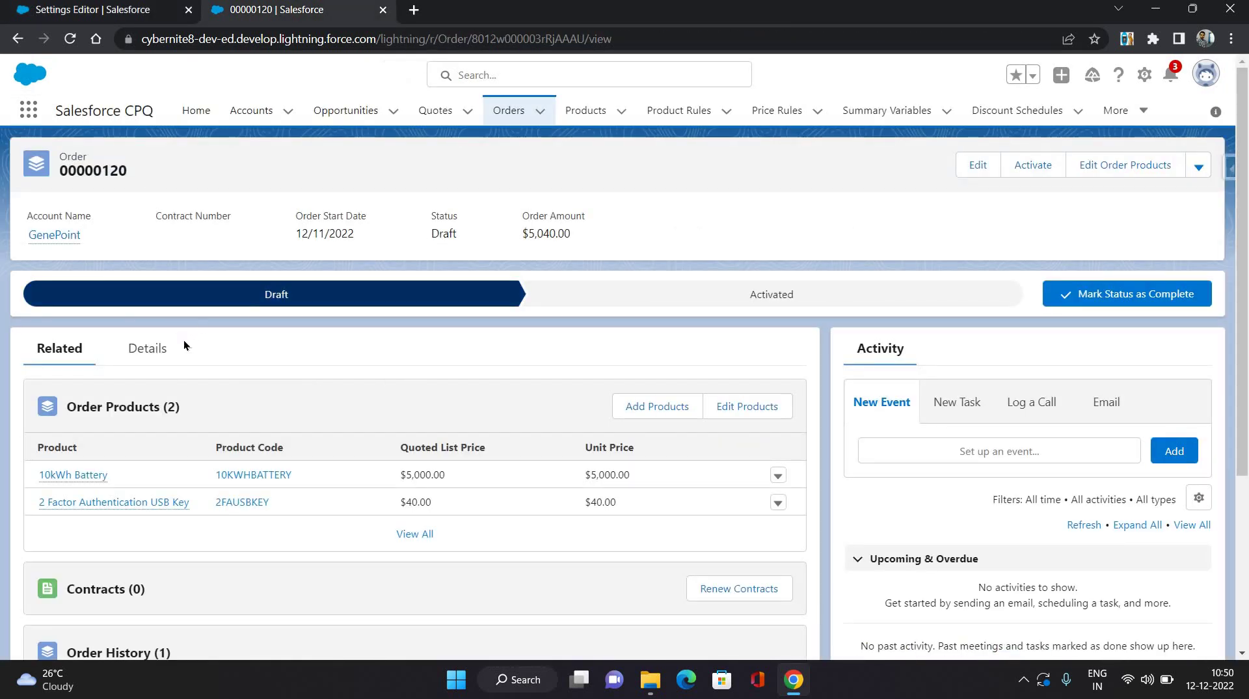
Go to quote Q-00014 from the order's Quote field and delete order 00000120.
click(172, 357)
scroll(164, 434, down, 4)
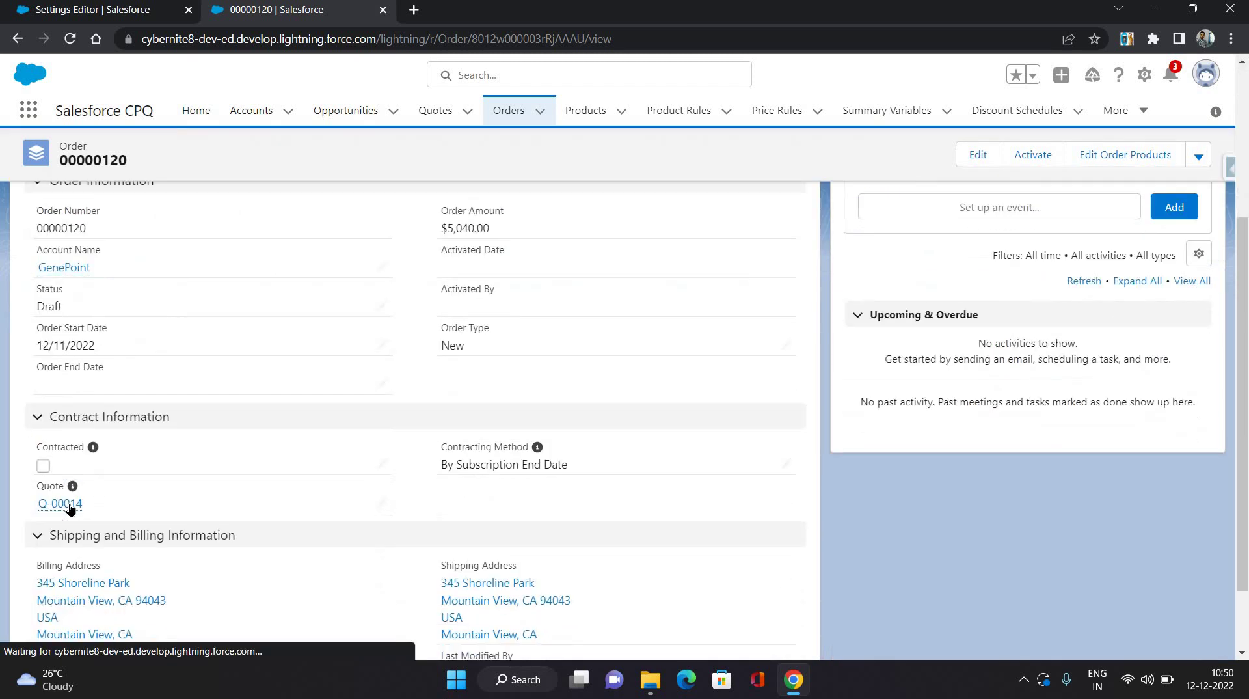
click(60, 503)
click(132, 235)
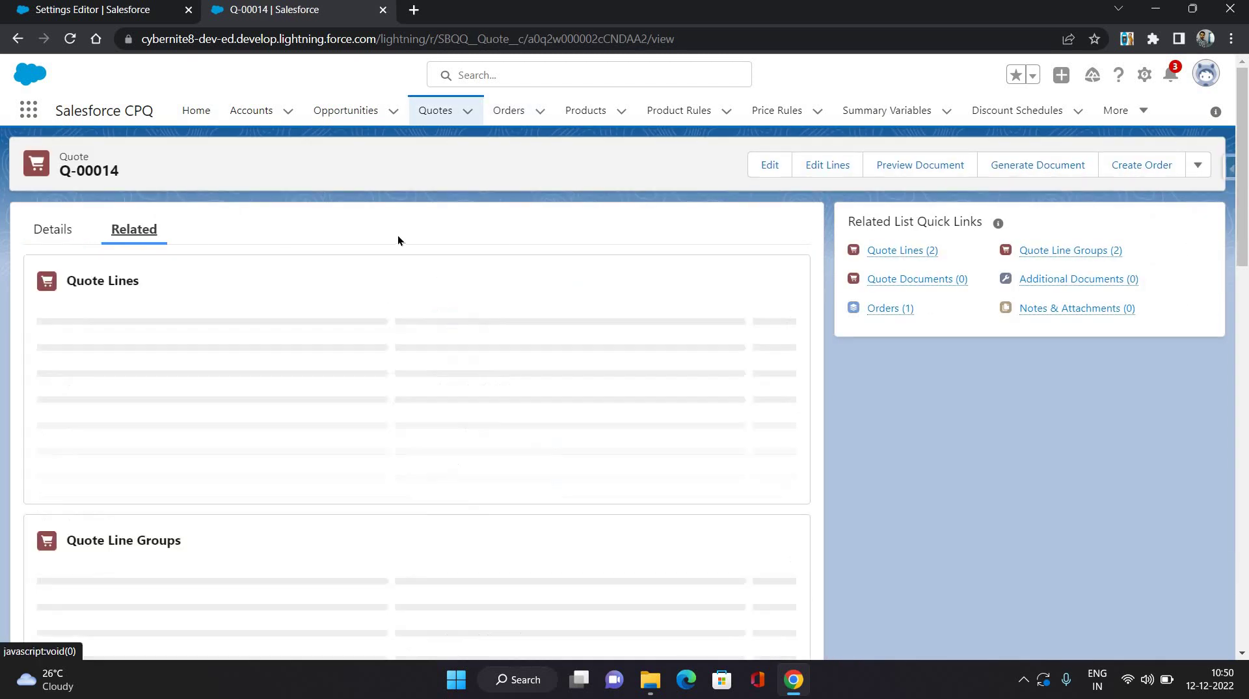
scroll(571, 449, down, 5)
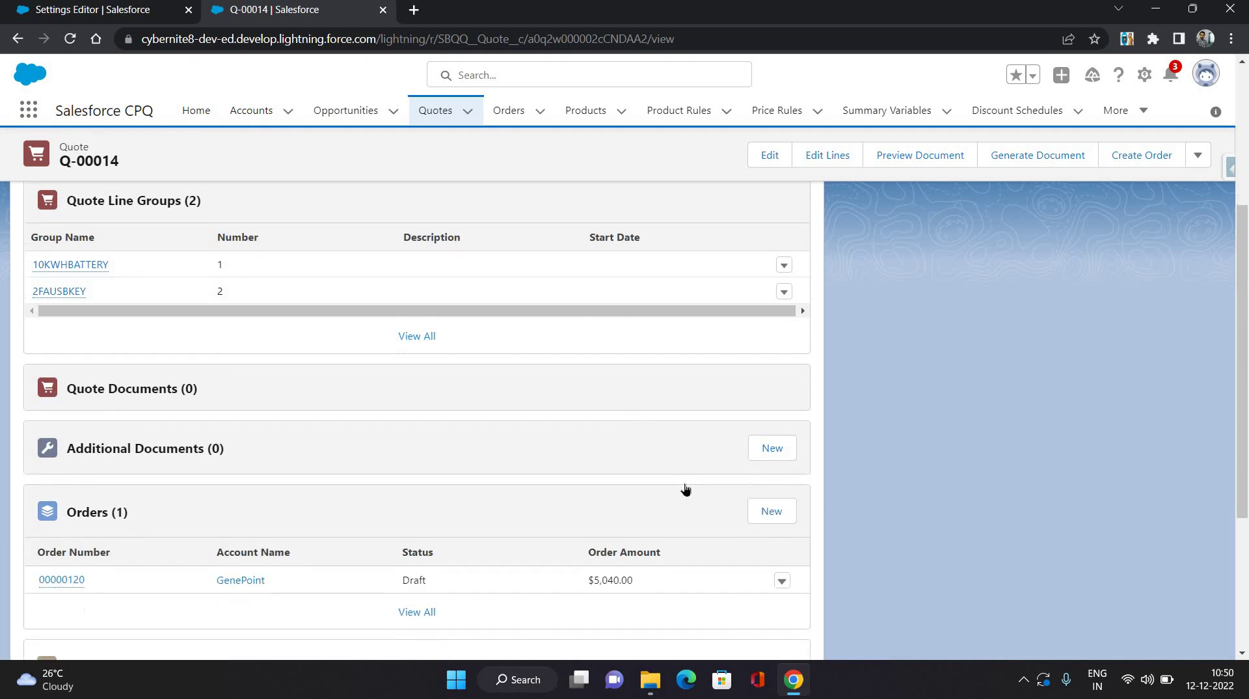
scroll(783, 447, down, 1)
click(781, 439)
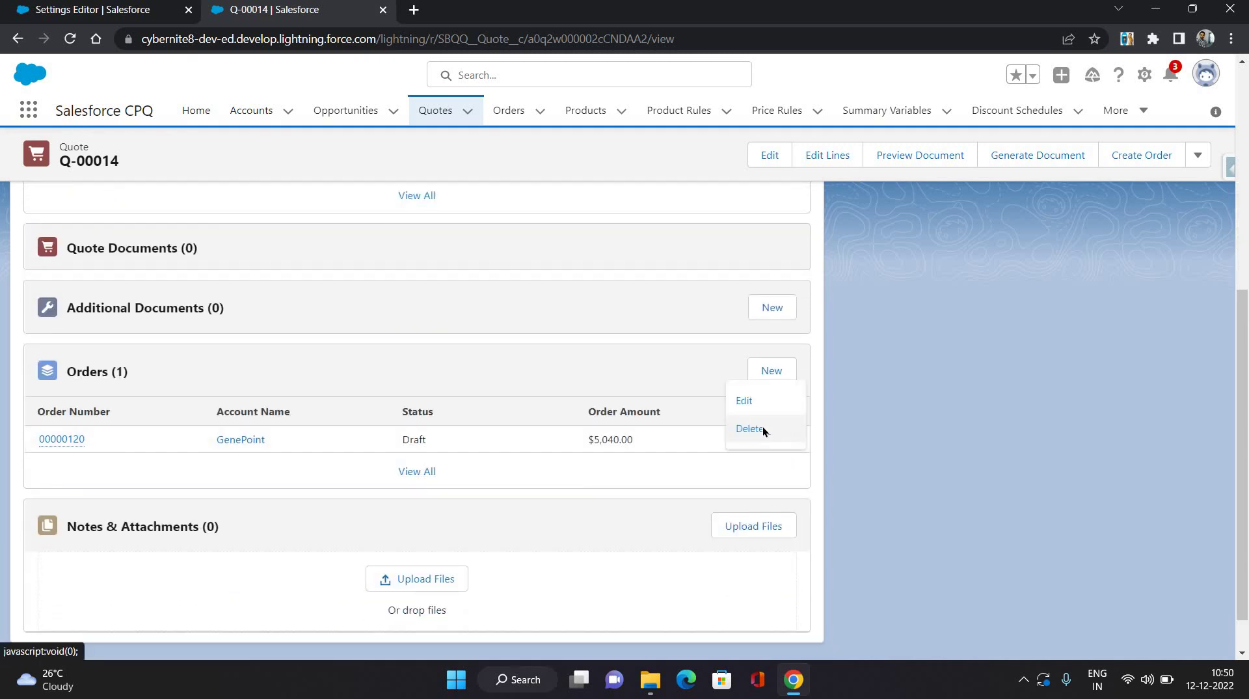
click(750, 428)
click(841, 390)
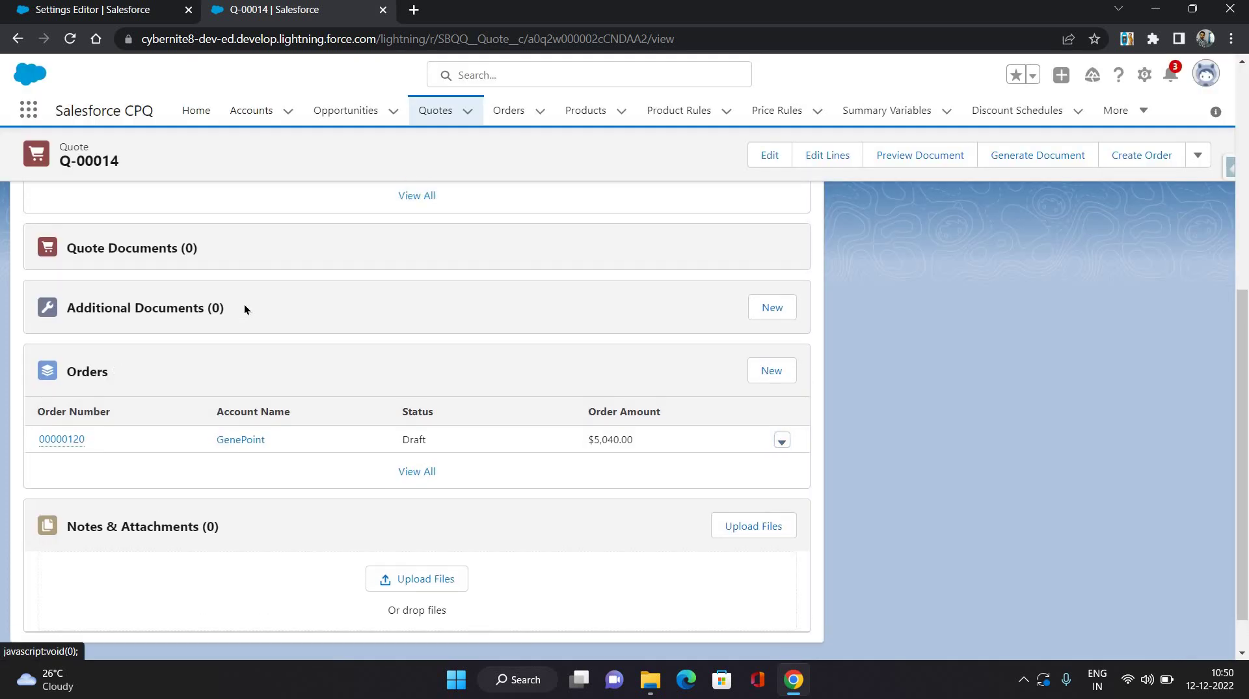
Uncheck Ordered on quote Q-00014 and save the quote.
scroll(244, 304, up, 6)
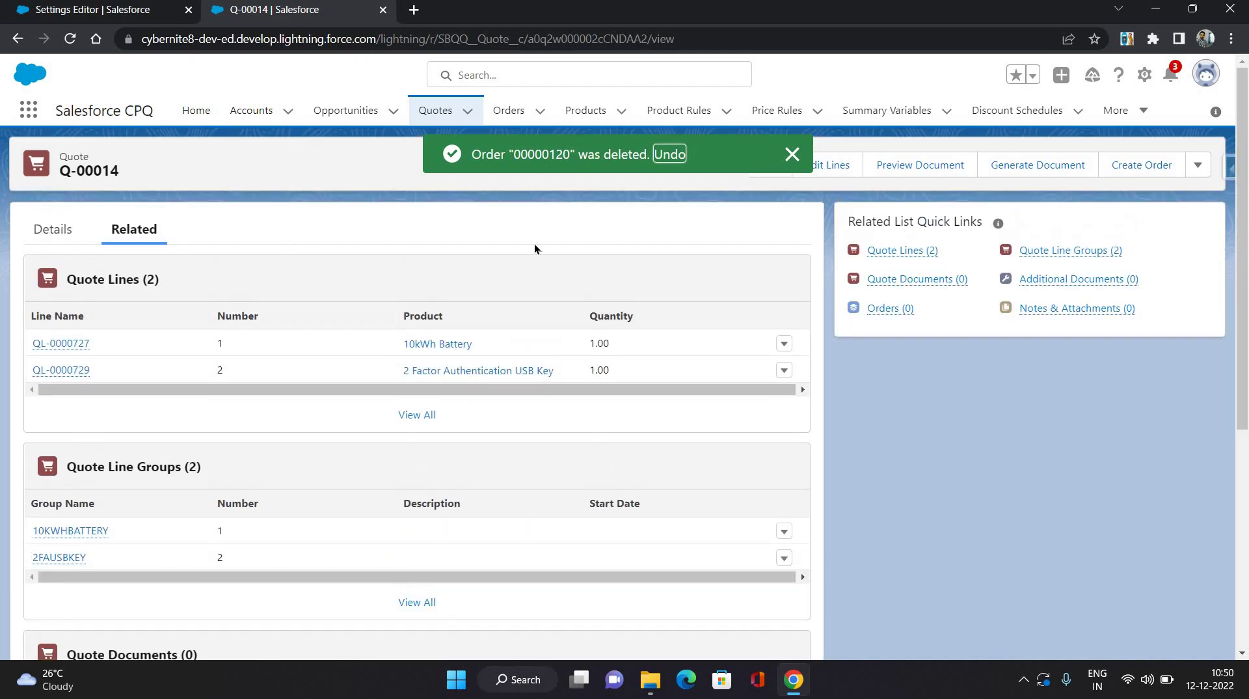
scroll(734, 522, down, 1)
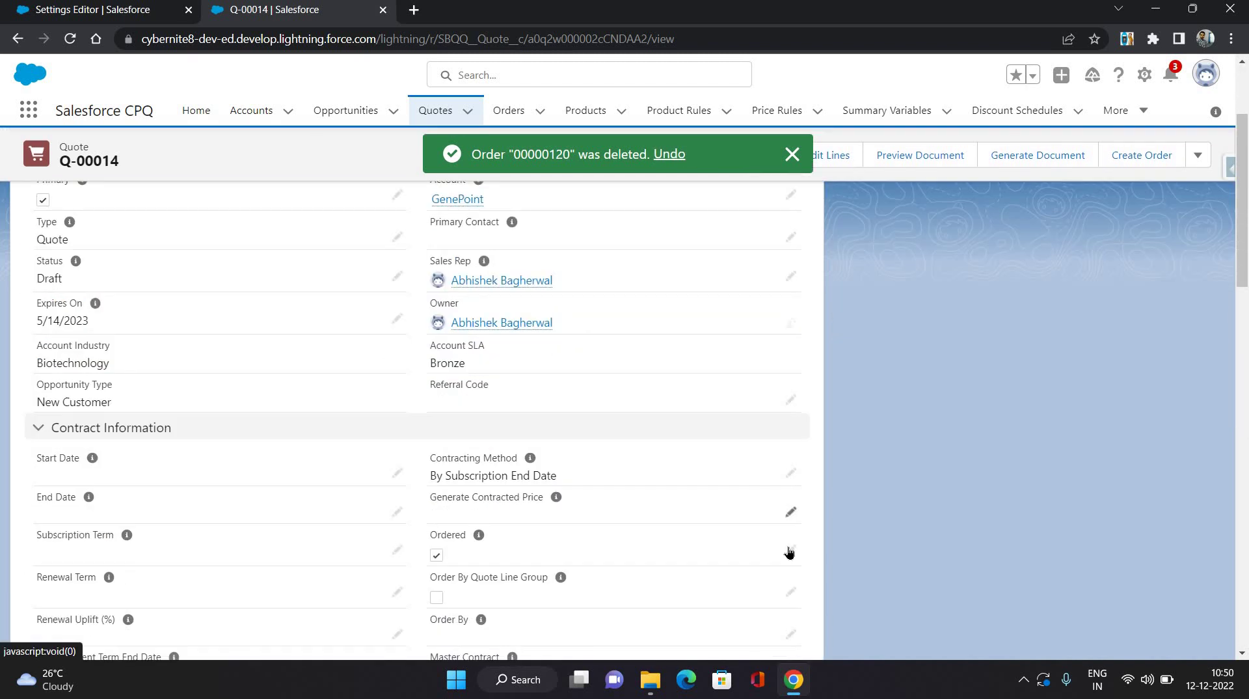
click(436, 555)
click(449, 633)
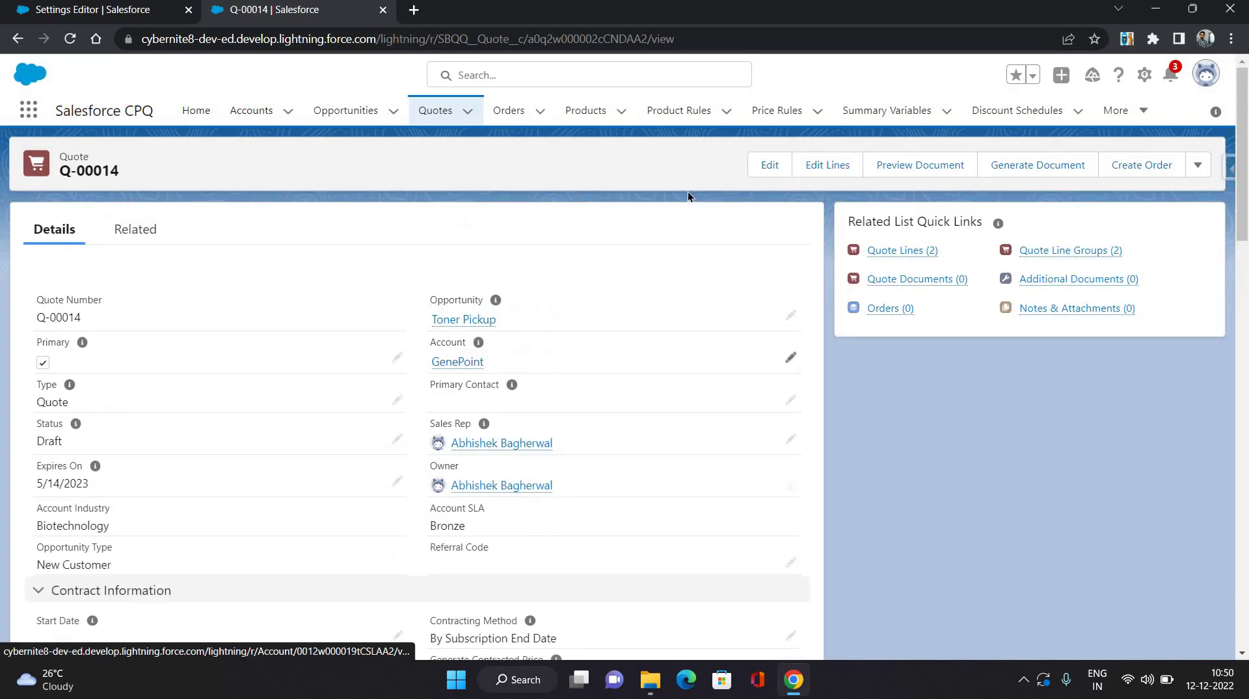
click(818, 165)
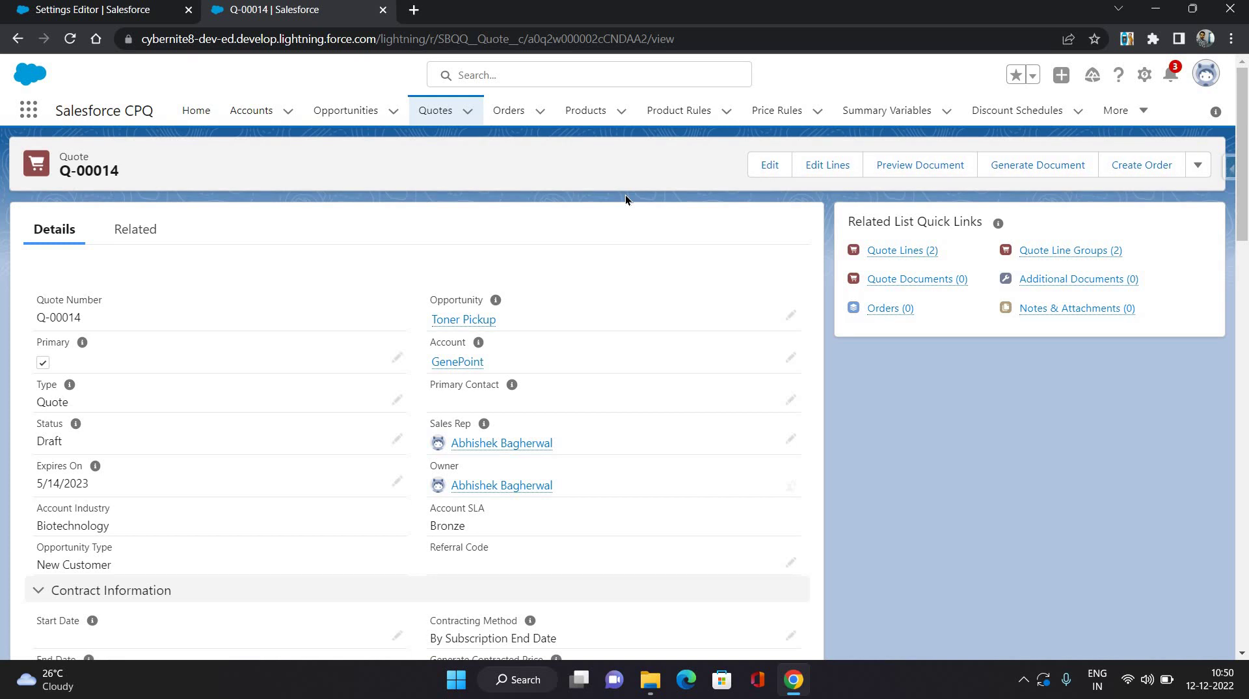
Start a new order with account GenePoint and Order Start Date 12/15/2022.
click(1123, 167)
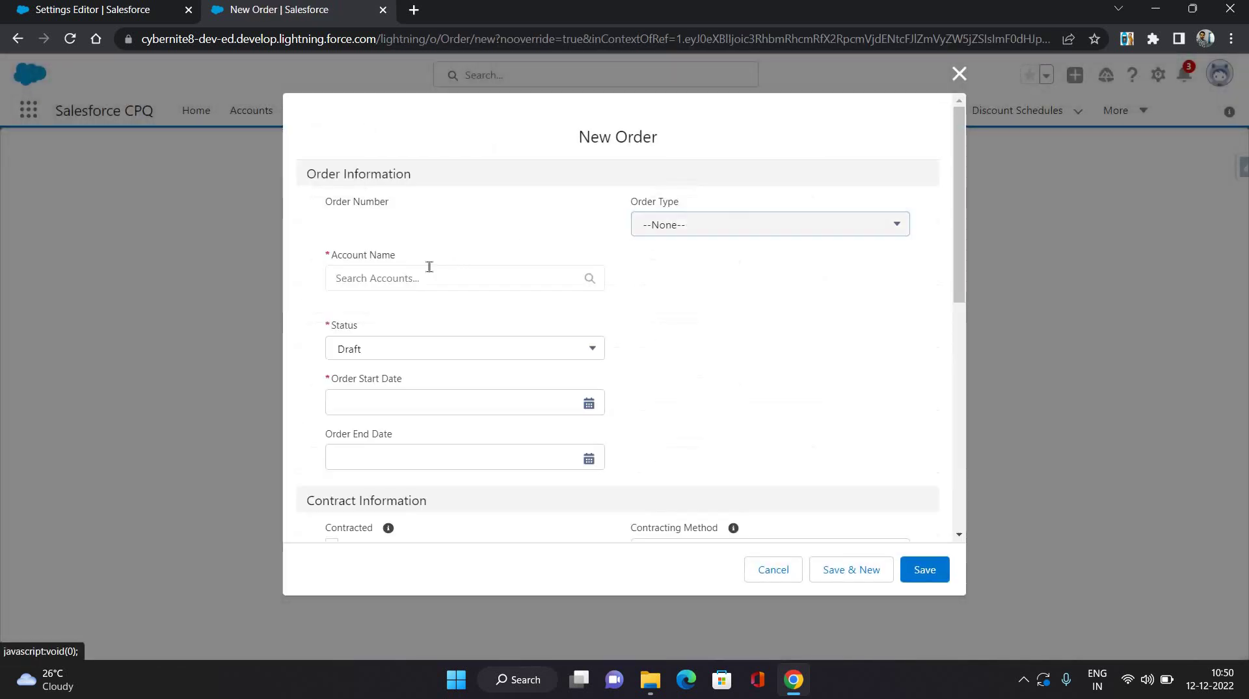
click(426, 280)
click(394, 348)
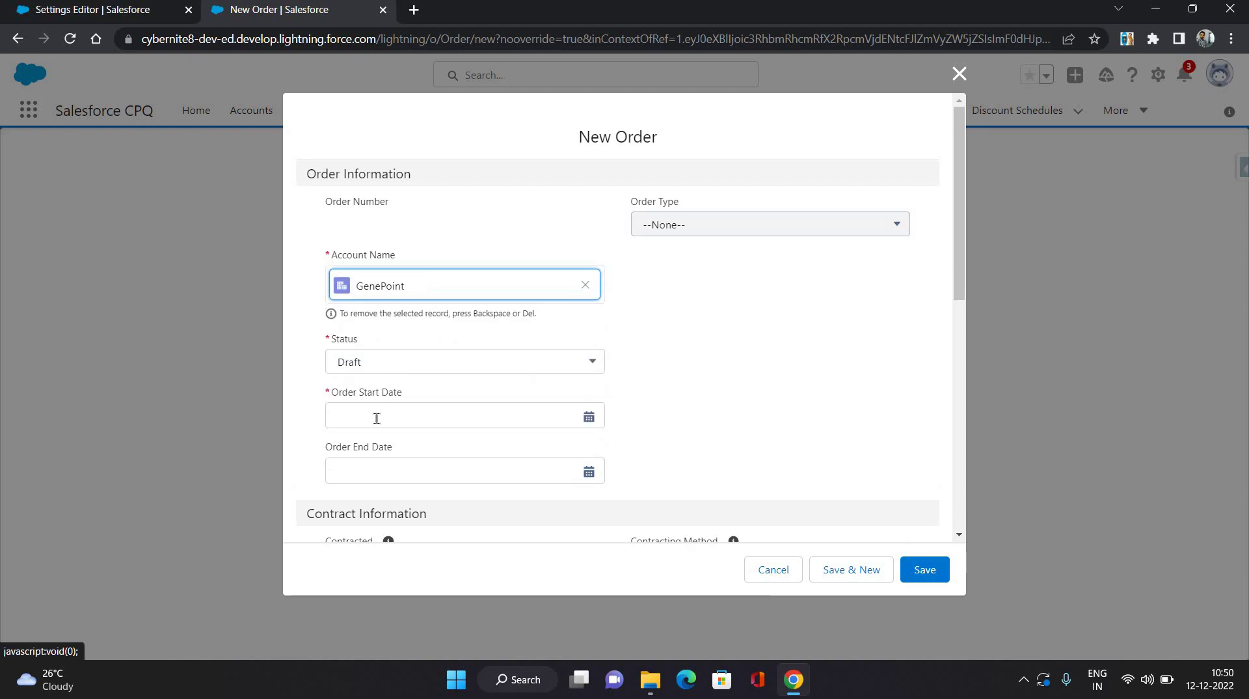
click(377, 422)
key(Right)
key(Right)
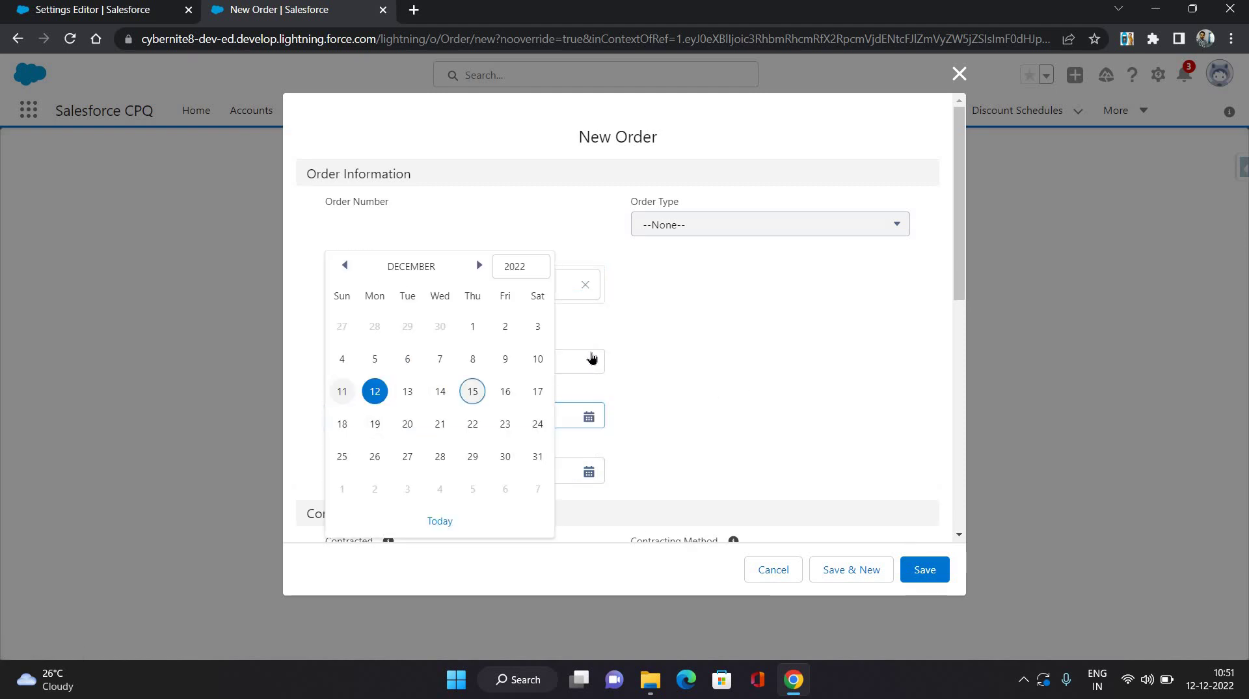
key(Return)
Link quote Q-00014 in the Quote lookup and save the order as 00000121.
scroll(368, 410, down, 4)
click(365, 411)
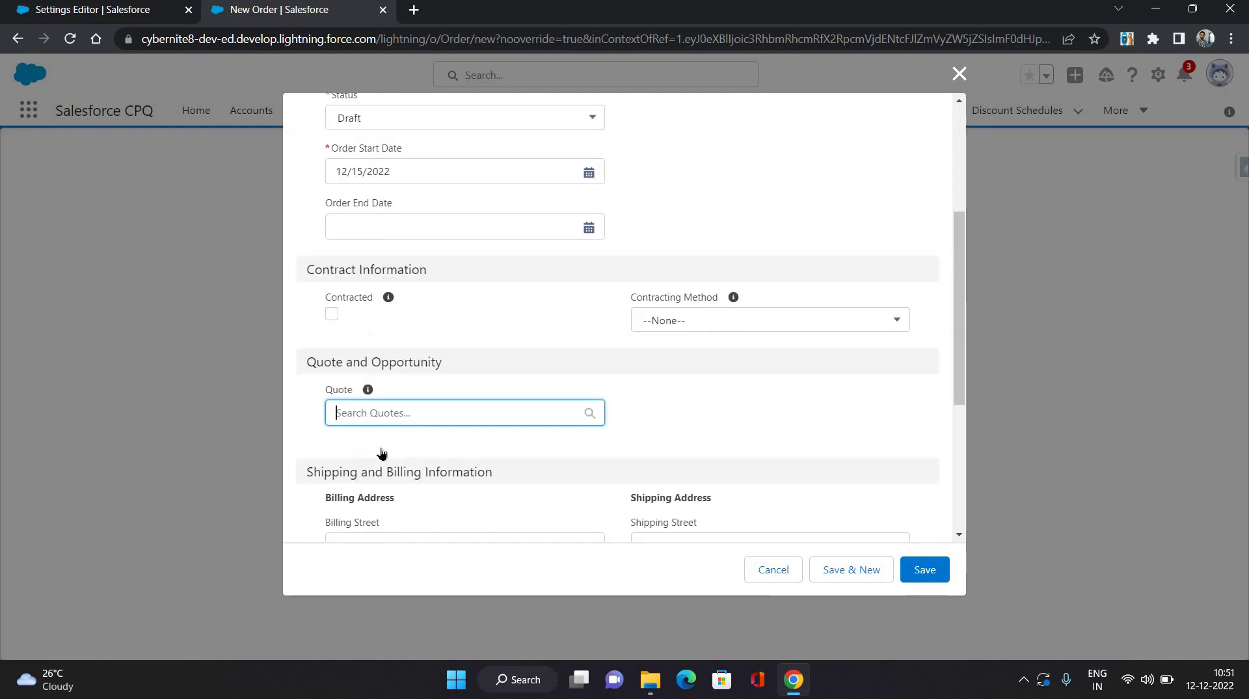
key(Down)
key(Return)
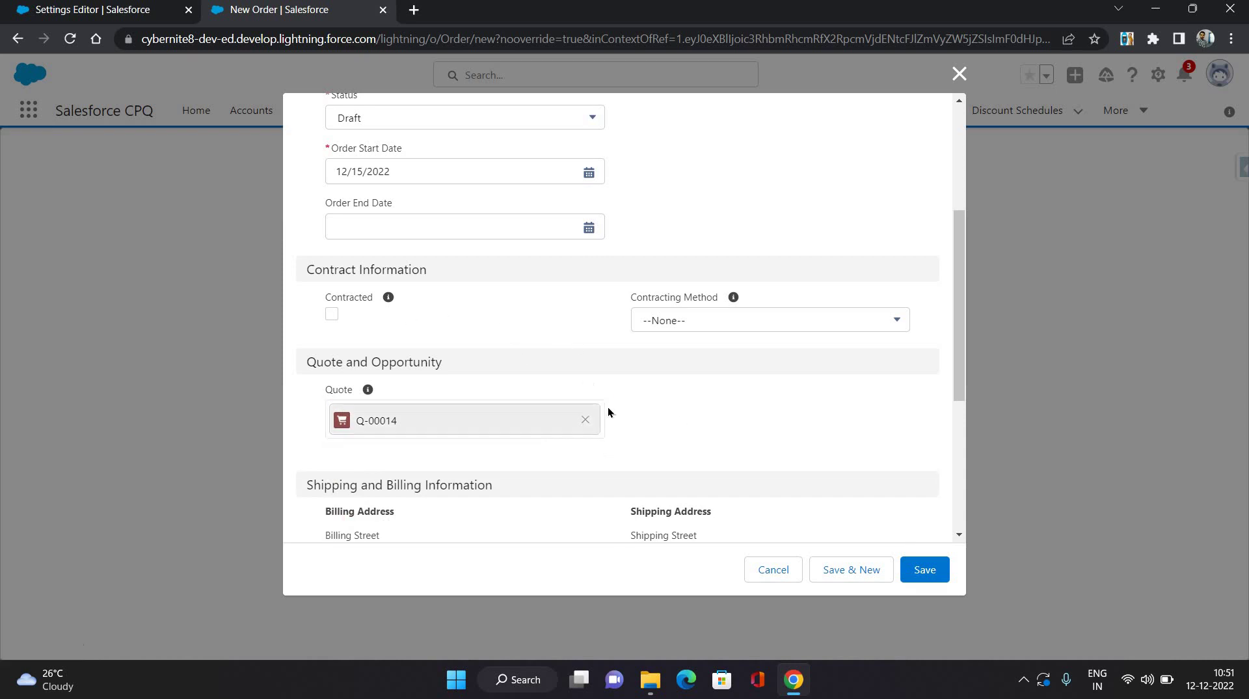
scroll(607, 407, down, 2)
scroll(950, 565, up, 5)
click(937, 569)
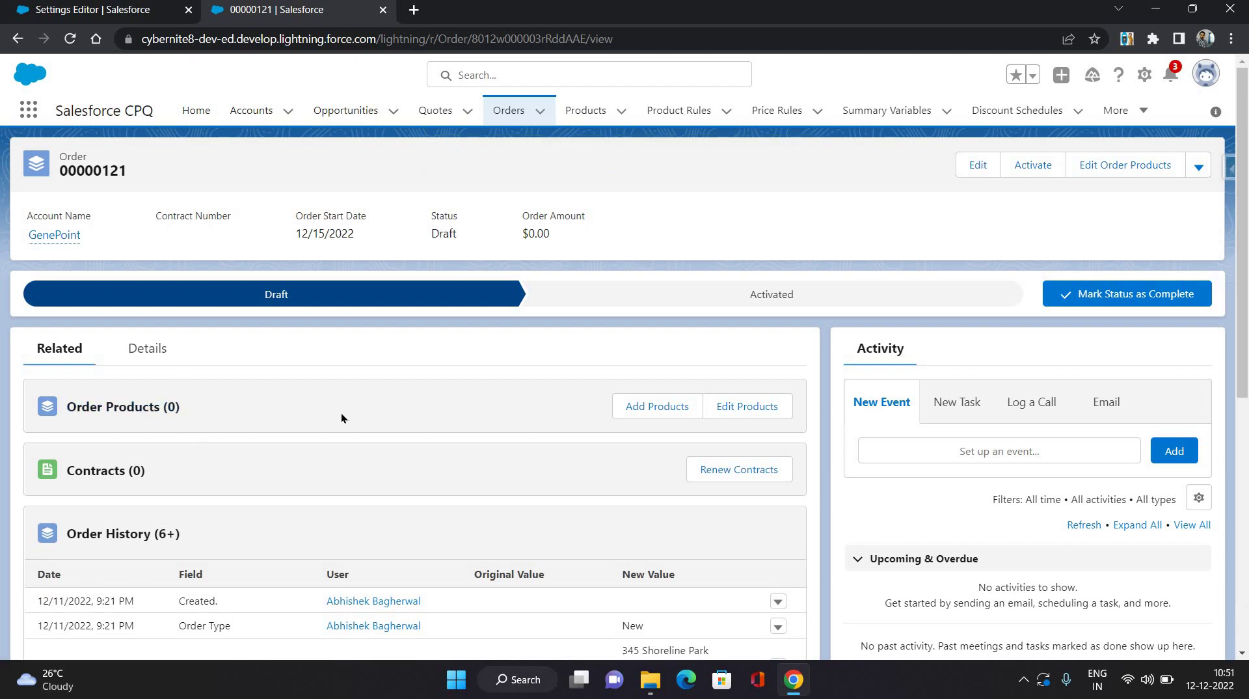
Add only the 10KWHBATTERY line to order 00000121 and save the product selection.
click(1125, 170)
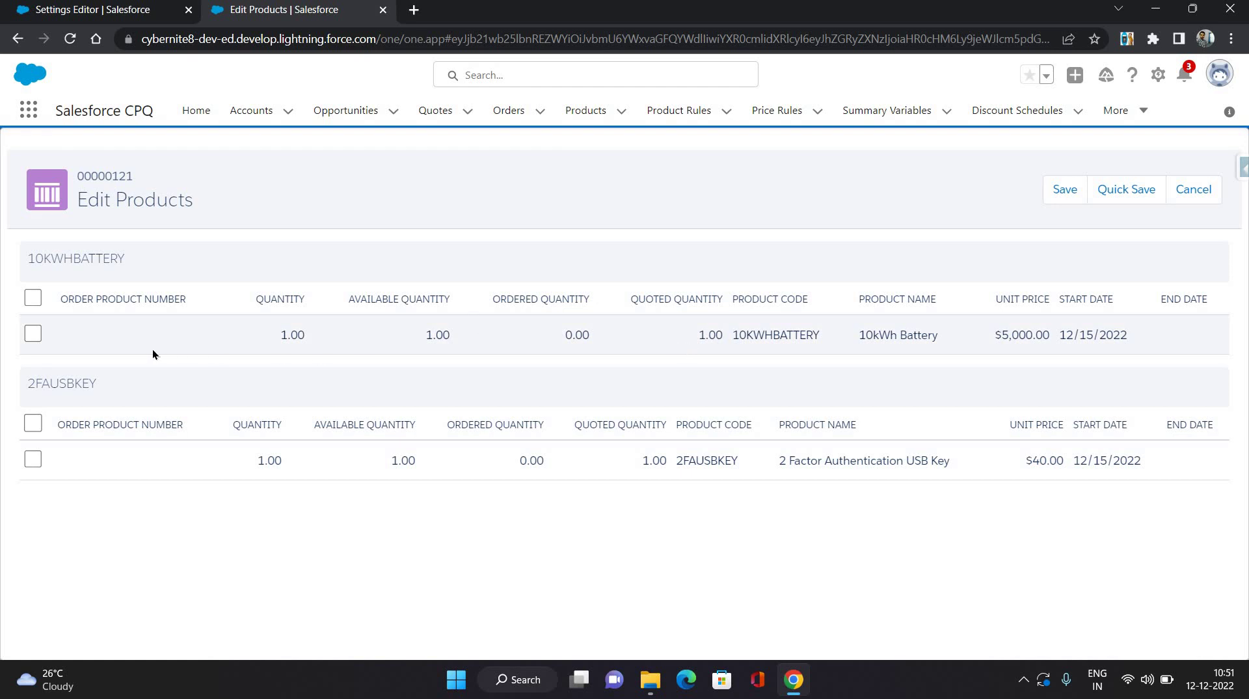
click(32, 334)
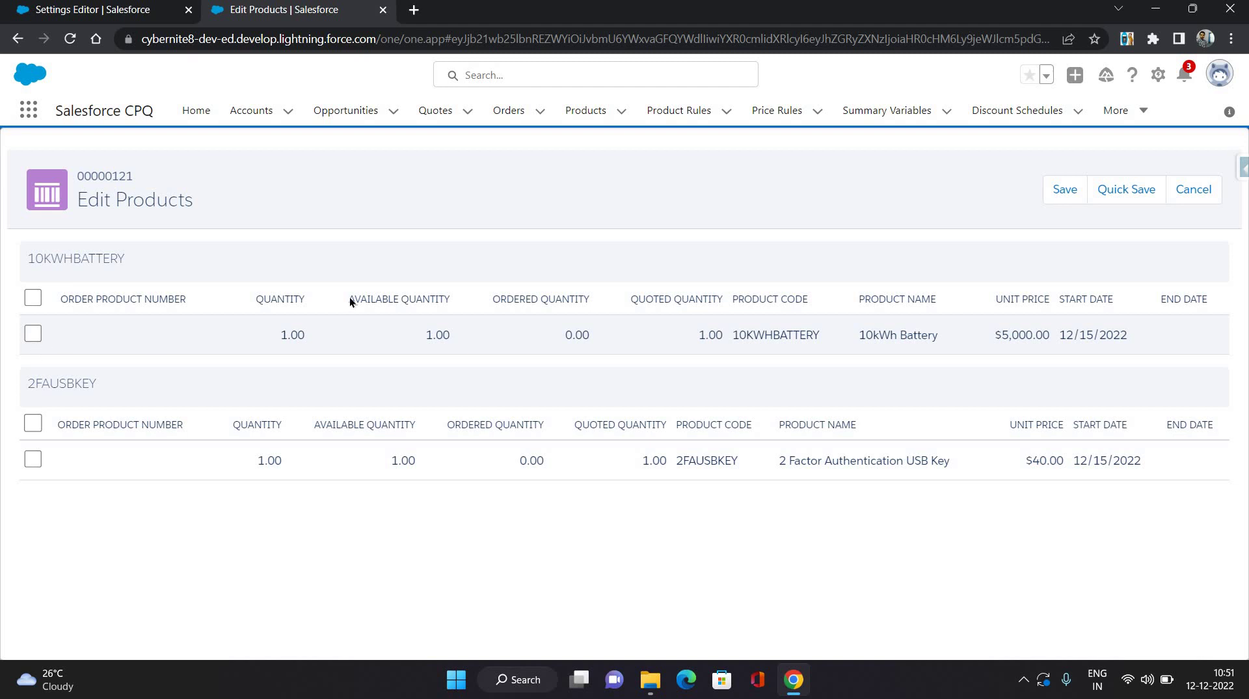
click(1073, 198)
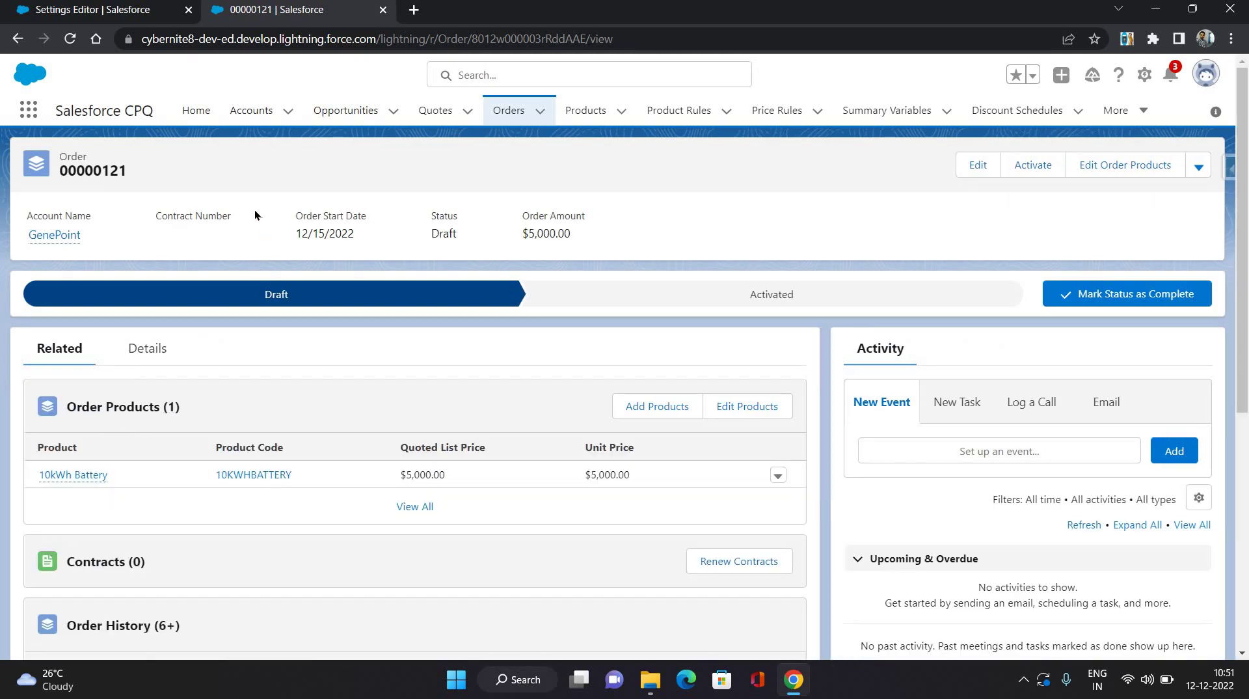
Follow the order's Q-00014 quote link and scroll to the quote's Orders list.
click(145, 349)
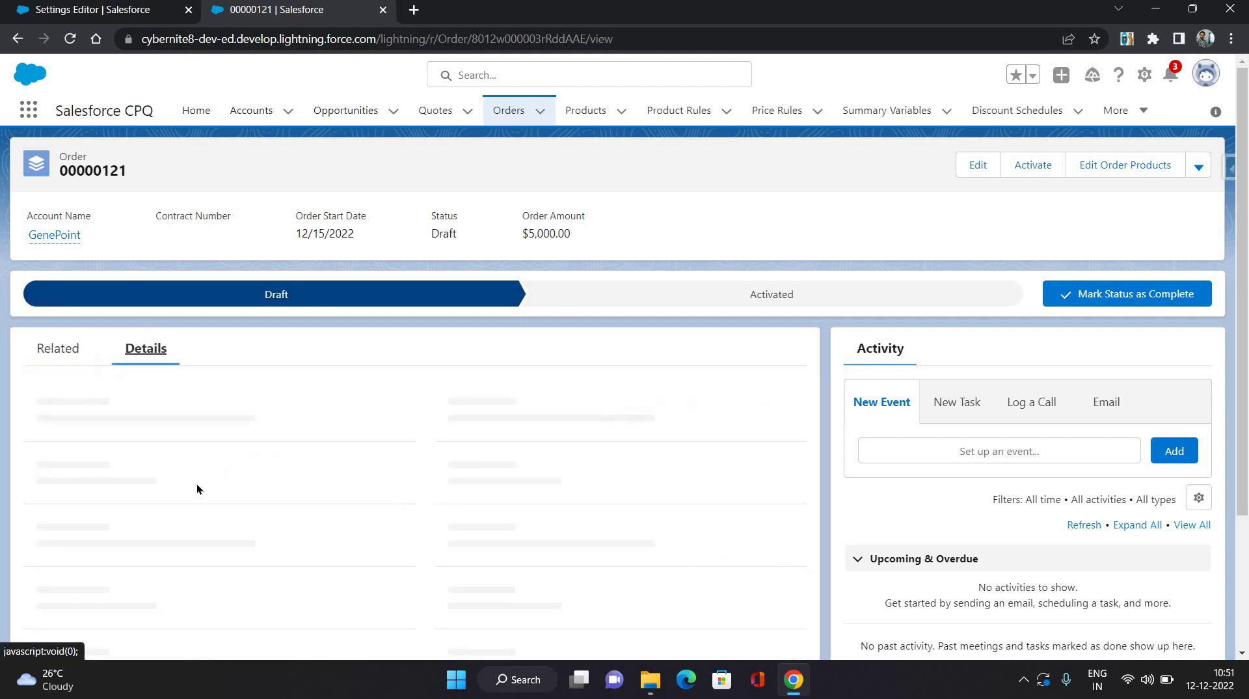
scroll(98, 572, down, 3)
click(70, 586)
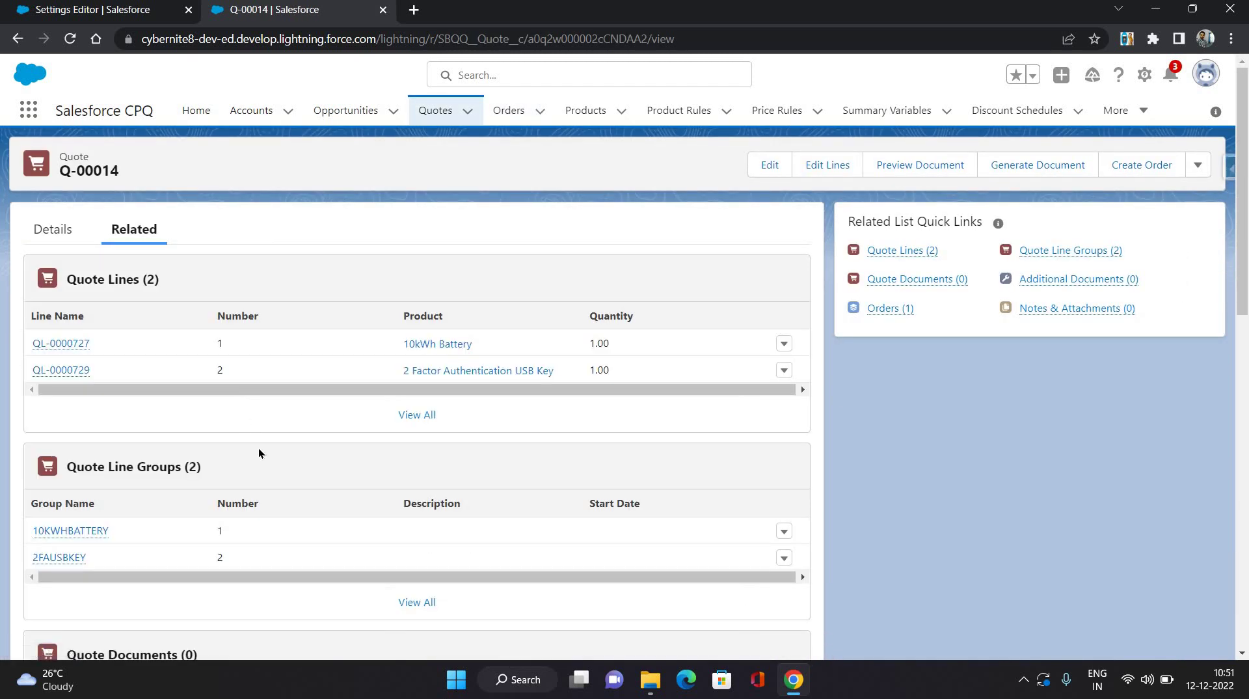
scroll(248, 444, down, 5)
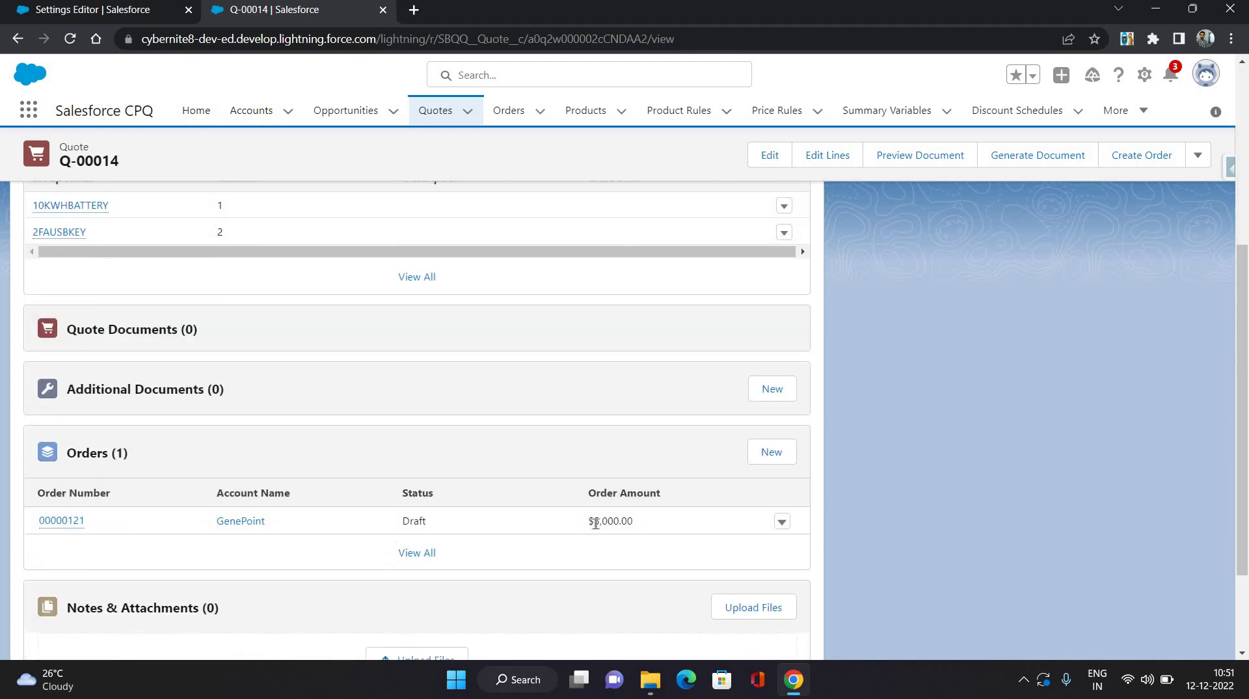
Open order 00000121 in a new browser tab and move that tab to second place.
click(783, 523)
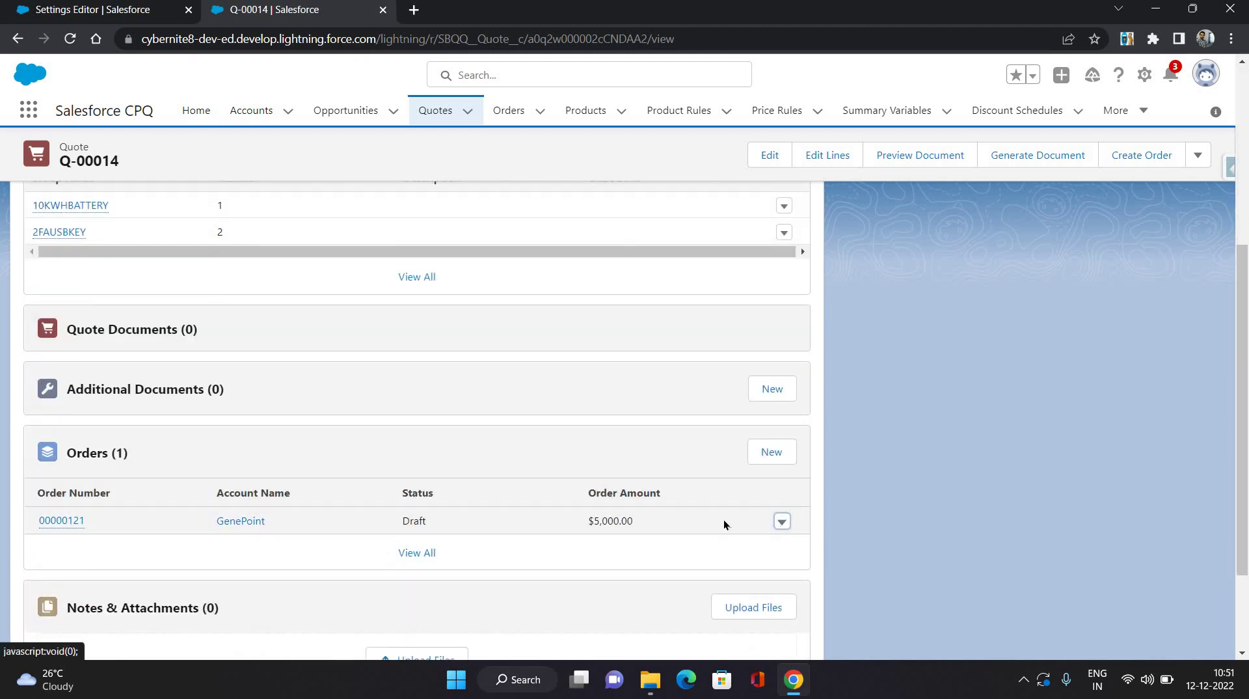
right_click(60, 521)
click(97, 359)
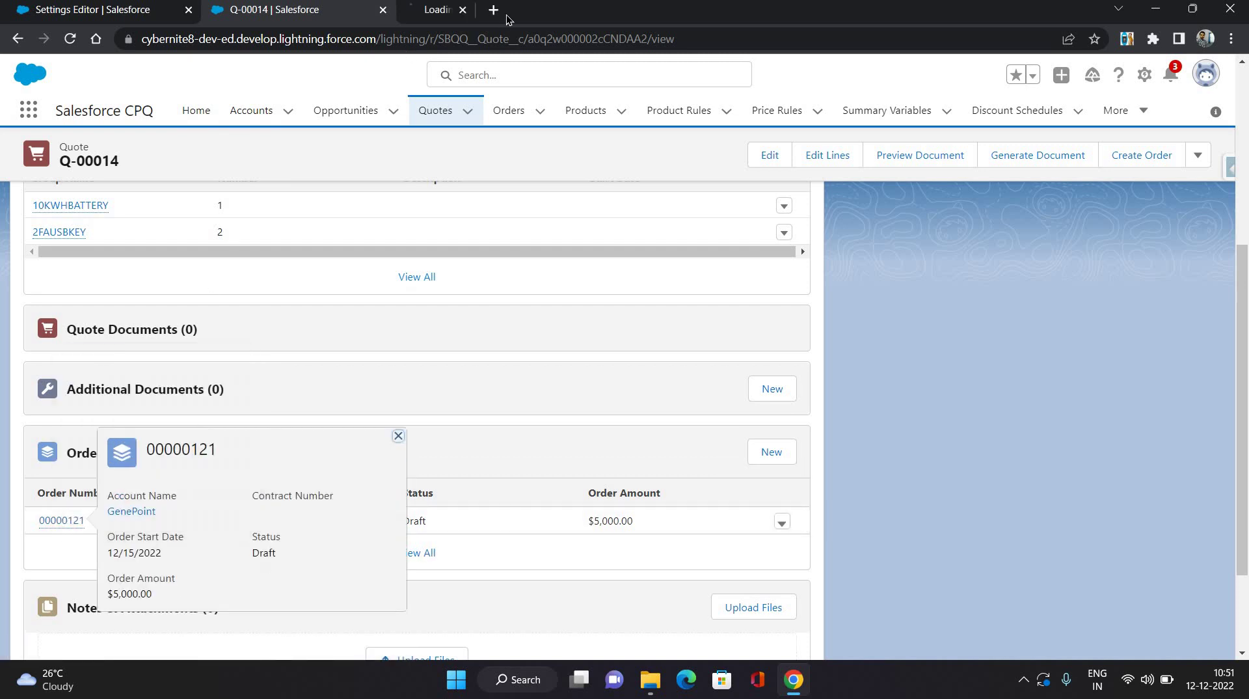
click(506, 14)
key(ctrl+shift+Page_Up)
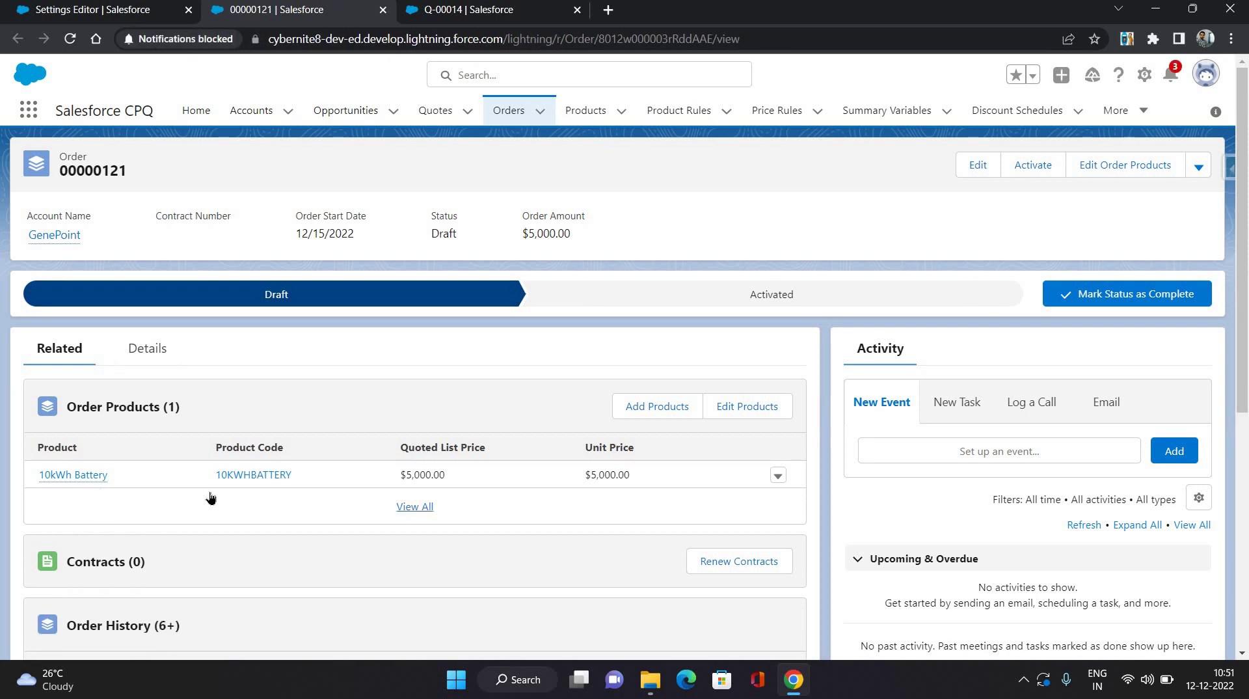
Glance at the CPQ order settings, then return to quote Q-00014's Details.
click(64, 11)
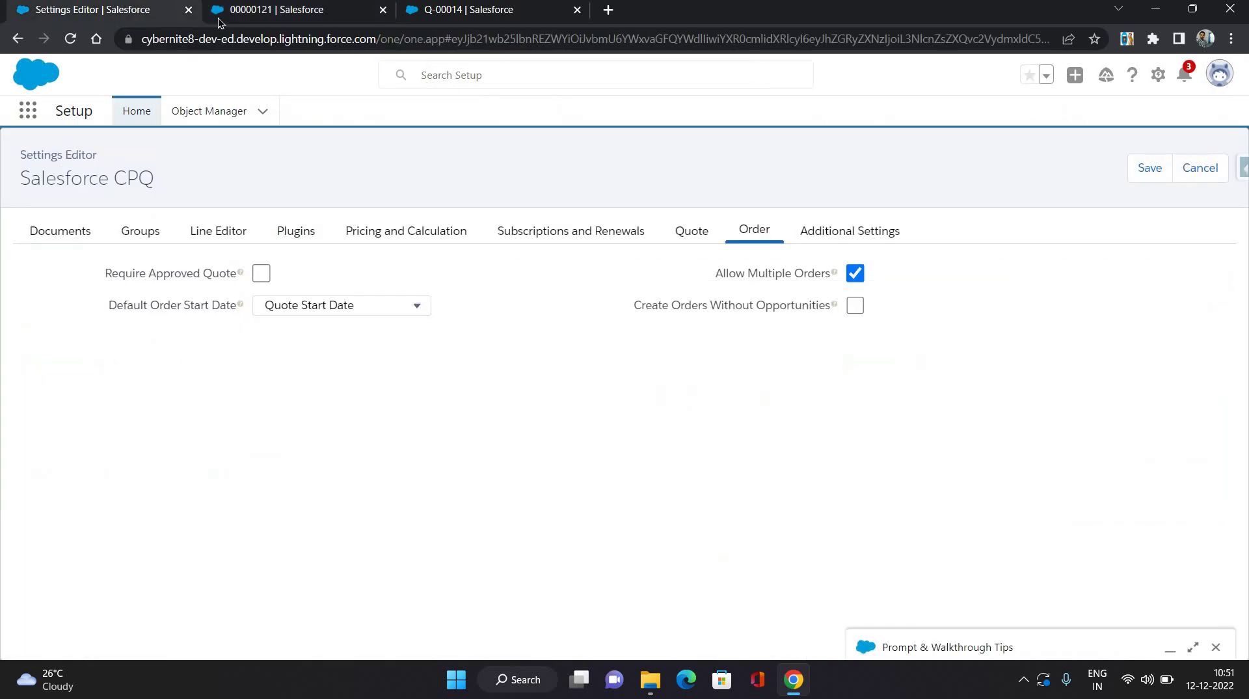
key(ctrl+Tab)
key(ctrl+Tab)
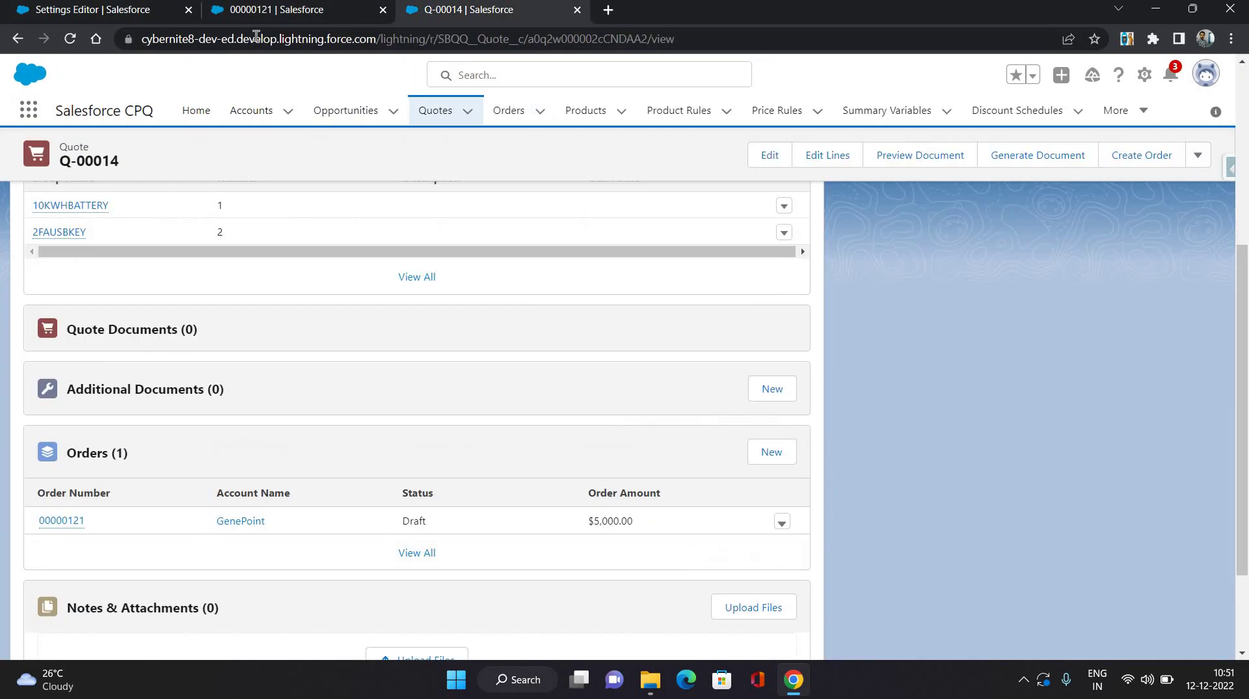
key(ctrl+shift+Page_Up)
scroll(95, 288, up, 6)
click(55, 231)
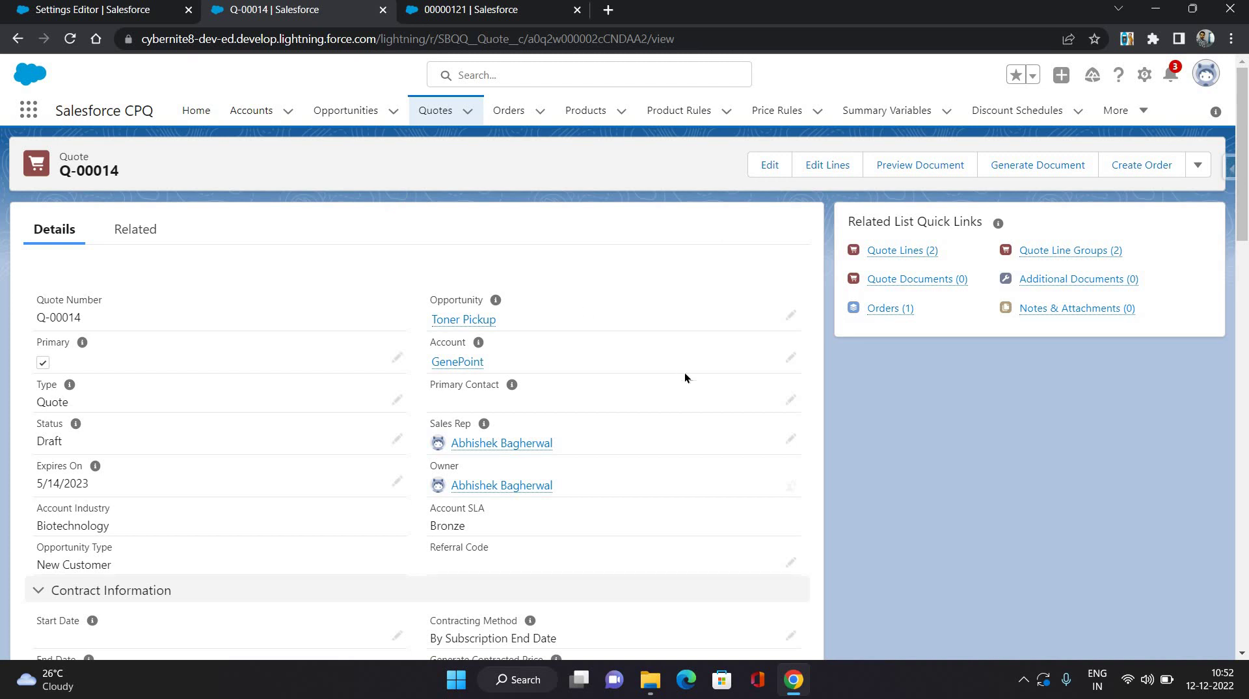
Mark quote Q-00014 as Ordered and save, generating order 00000122.
scroll(722, 423, down, 5)
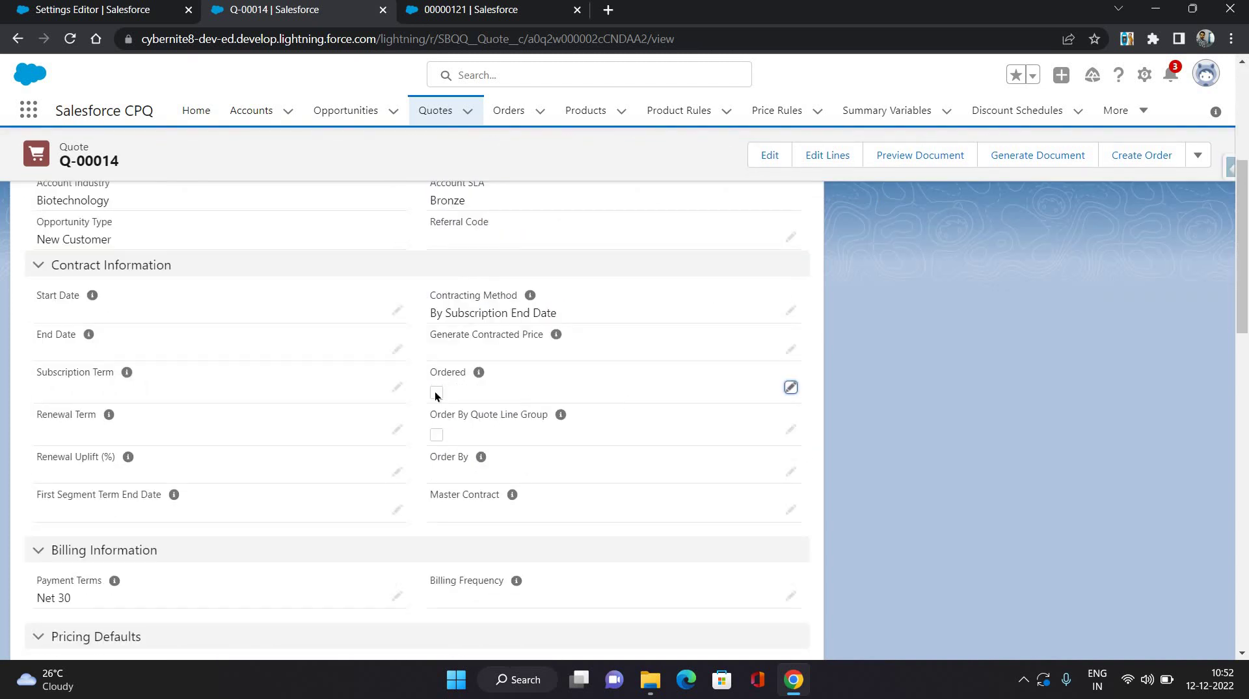
double_click(440, 401)
click(447, 633)
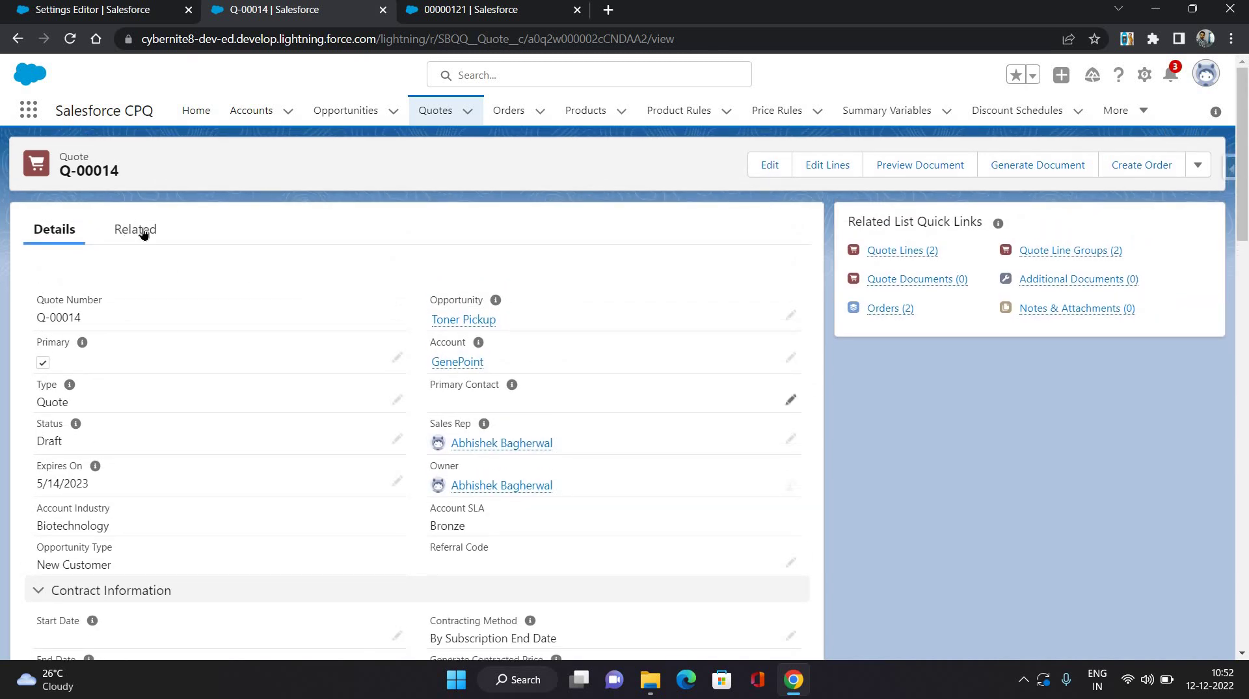
scroll(307, 324, down, 5)
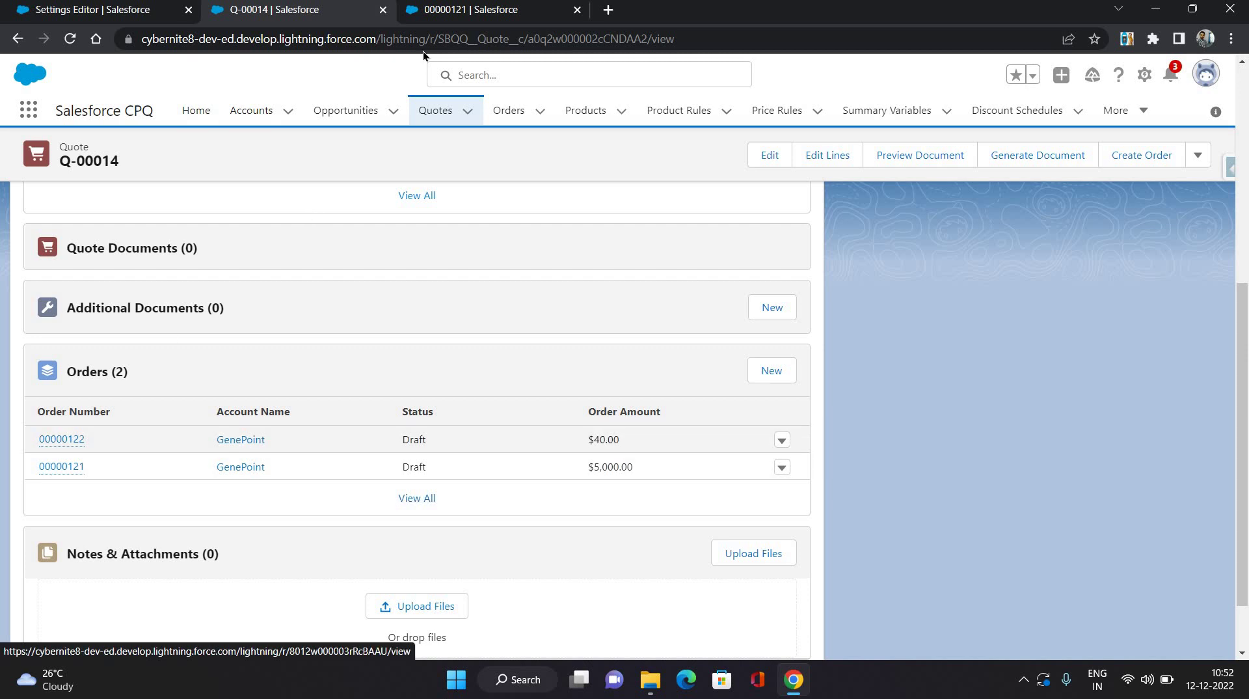
Open order 00000122 from the quote's Orders list in a new browser tab.
key(ctrl+Tab)
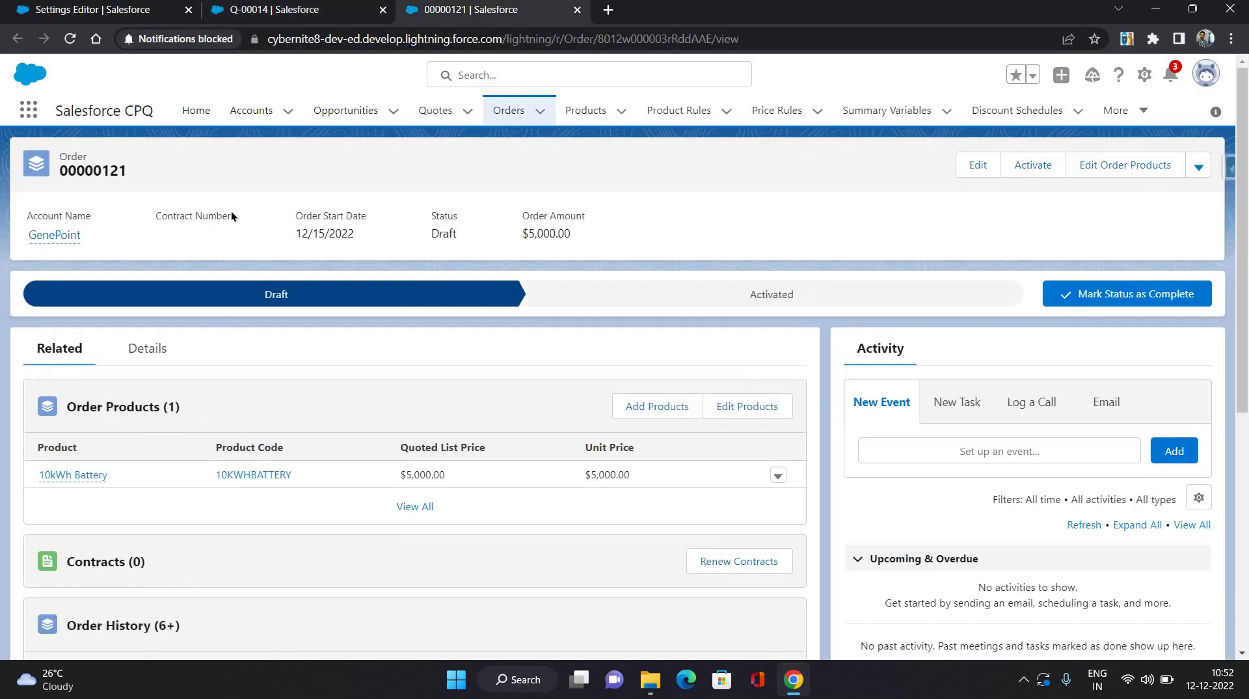
click(261, 9)
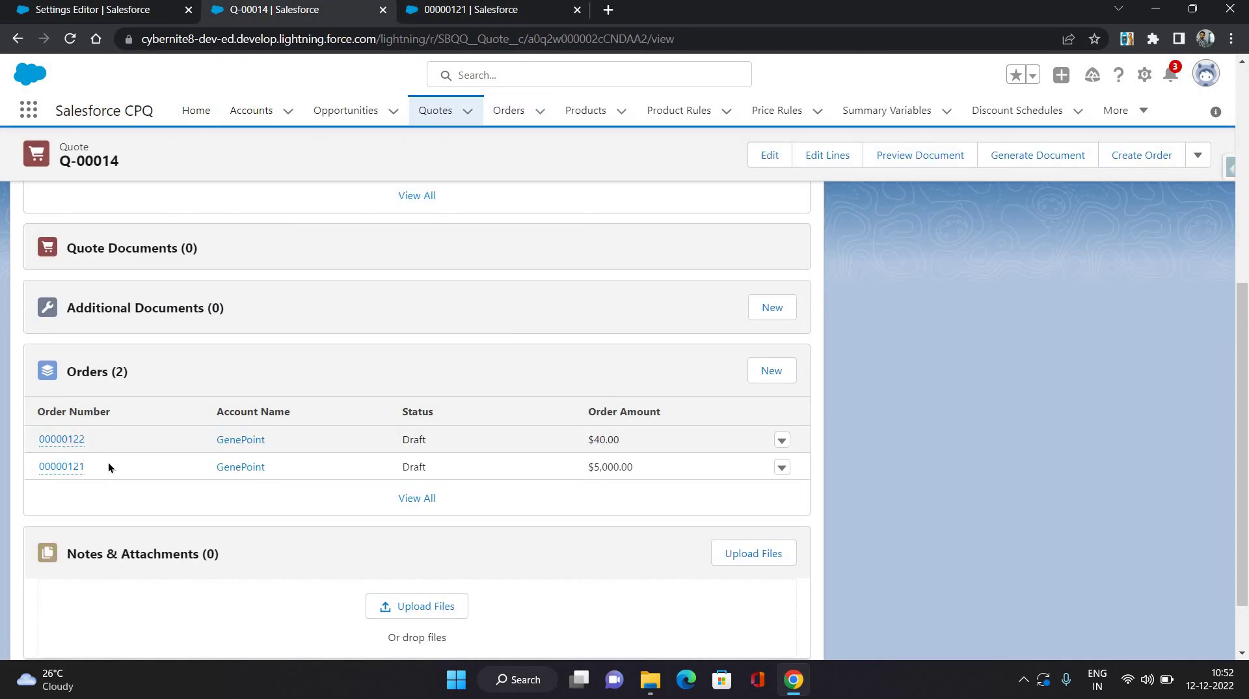
right_click(61, 443)
click(123, 459)
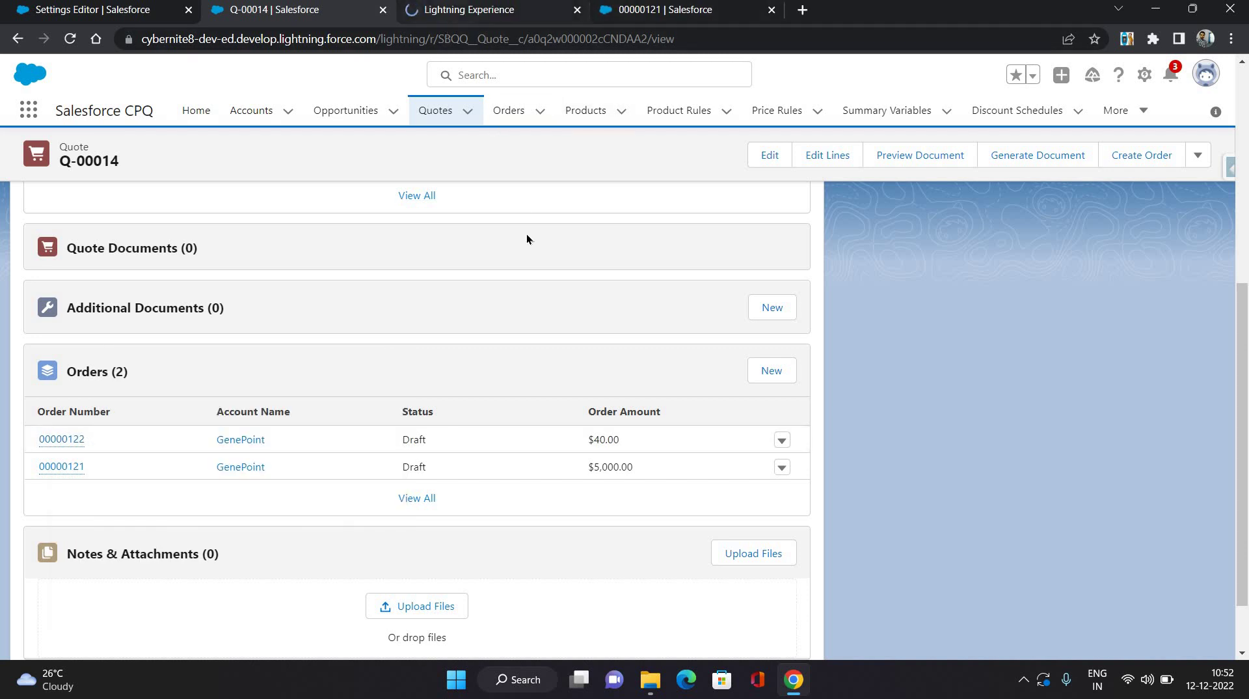
Review order 00000122's $40.00 product, then delete order 00000122 from quote Q-00014.
key(ctrl+Tab)
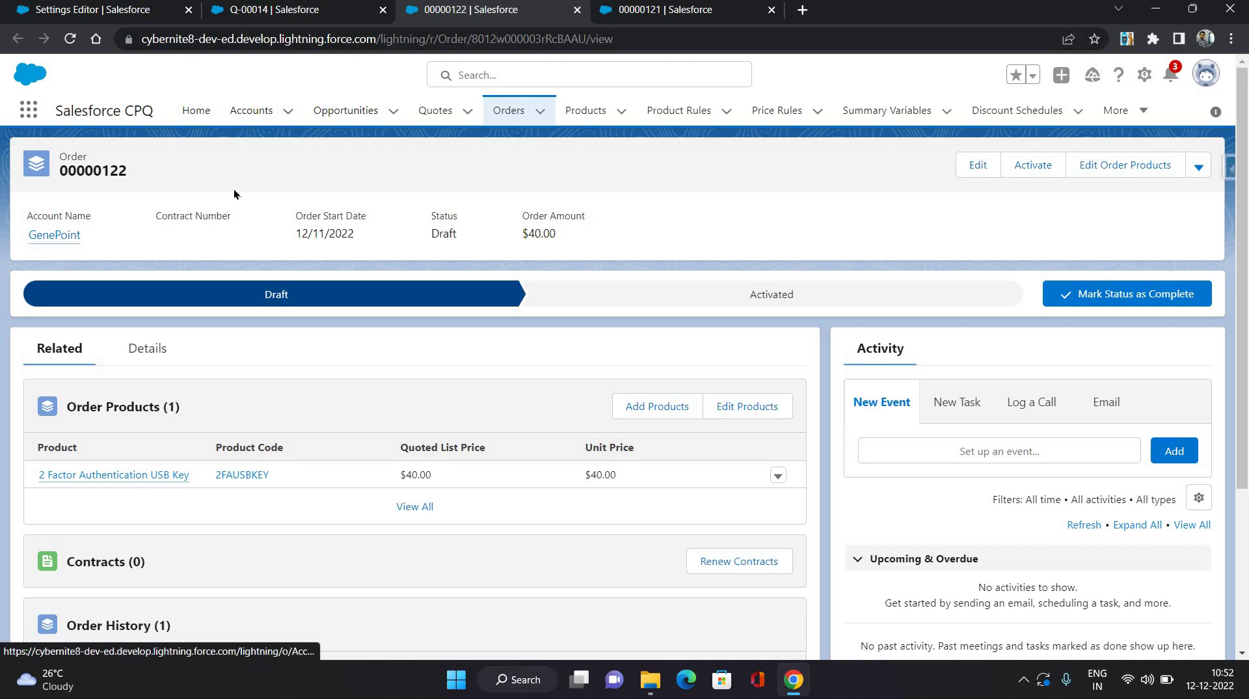
click(257, 11)
click(782, 440)
click(750, 452)
click(848, 389)
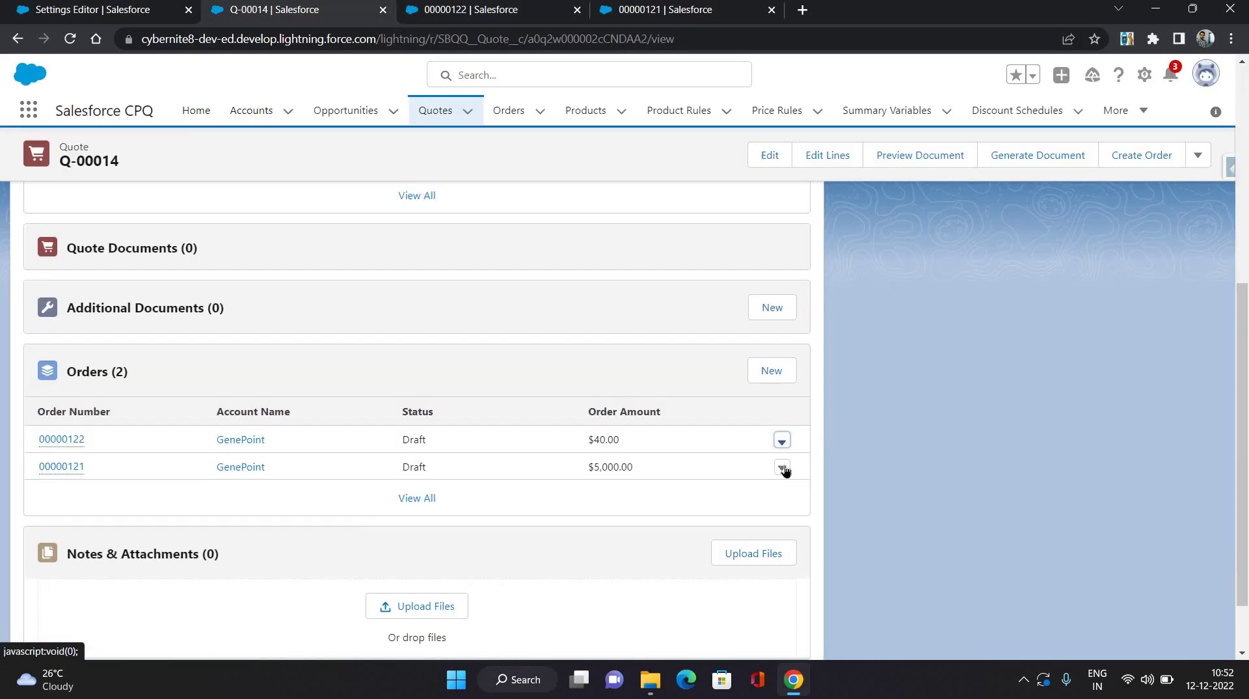
Delete order 00000121 from quote Q-00014's Orders list.
click(782, 440)
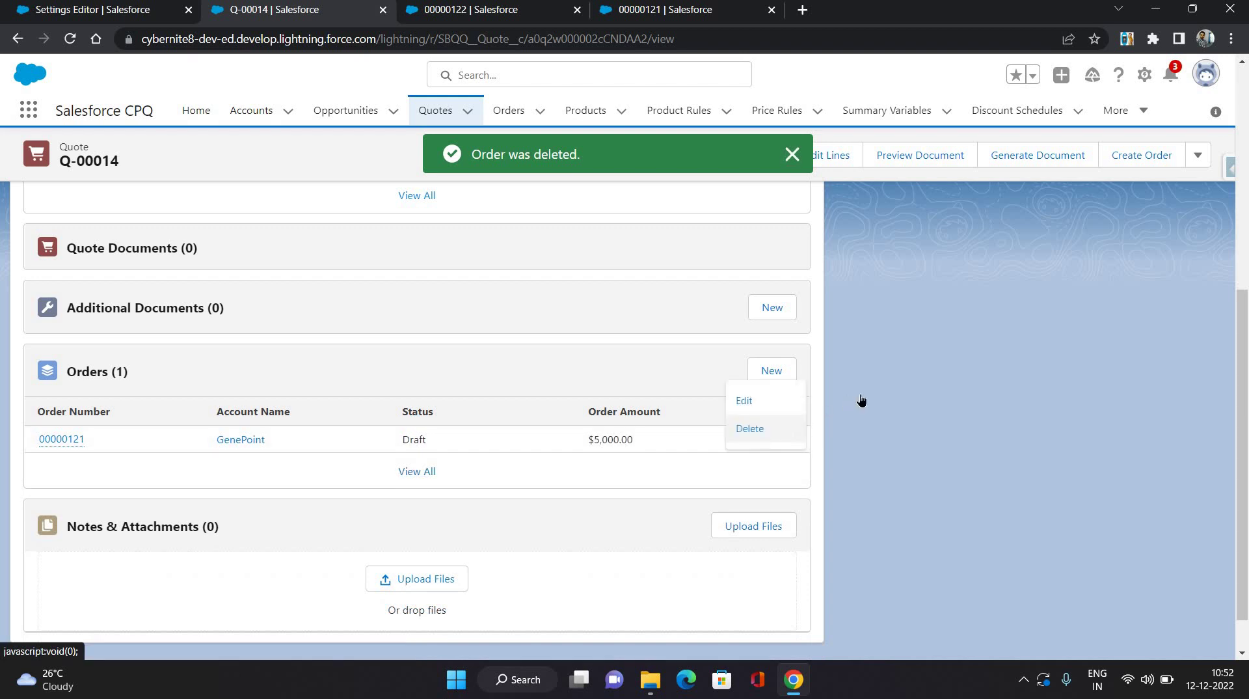
click(748, 427)
click(842, 389)
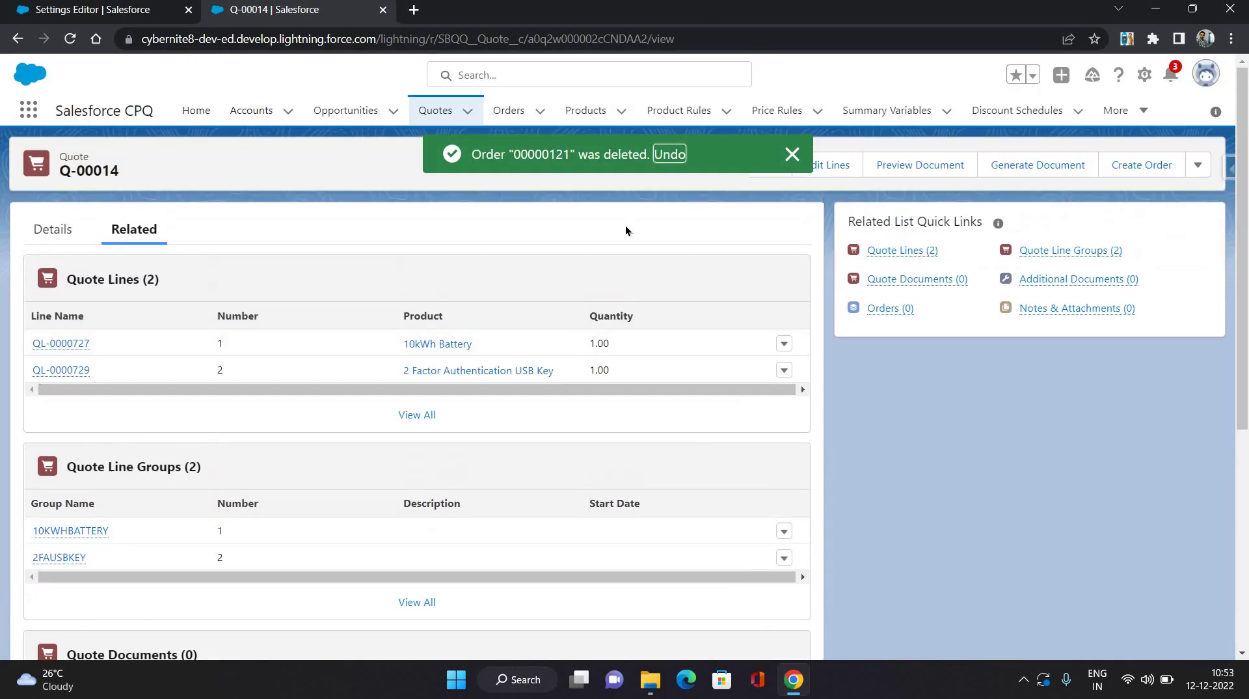
Uncheck the quote's Ordered field, save, and bring up the quote line editor.
scroll(773, 553, down, 3)
click(790, 549)
click(451, 646)
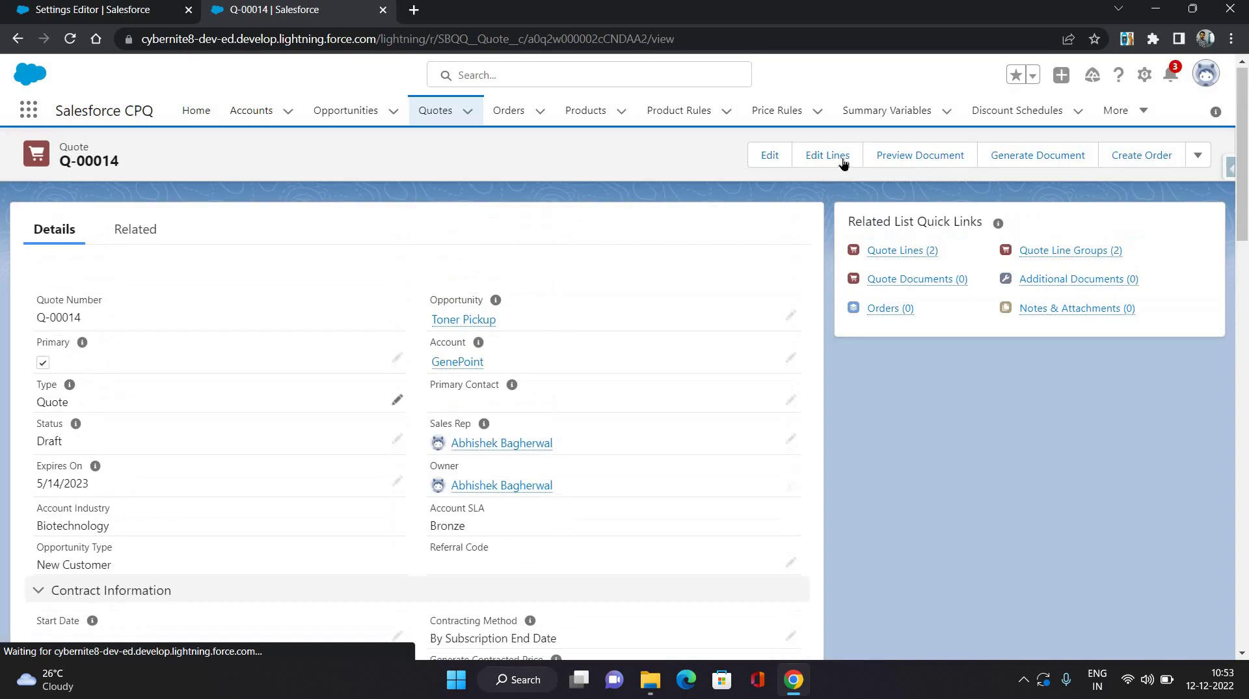
click(842, 160)
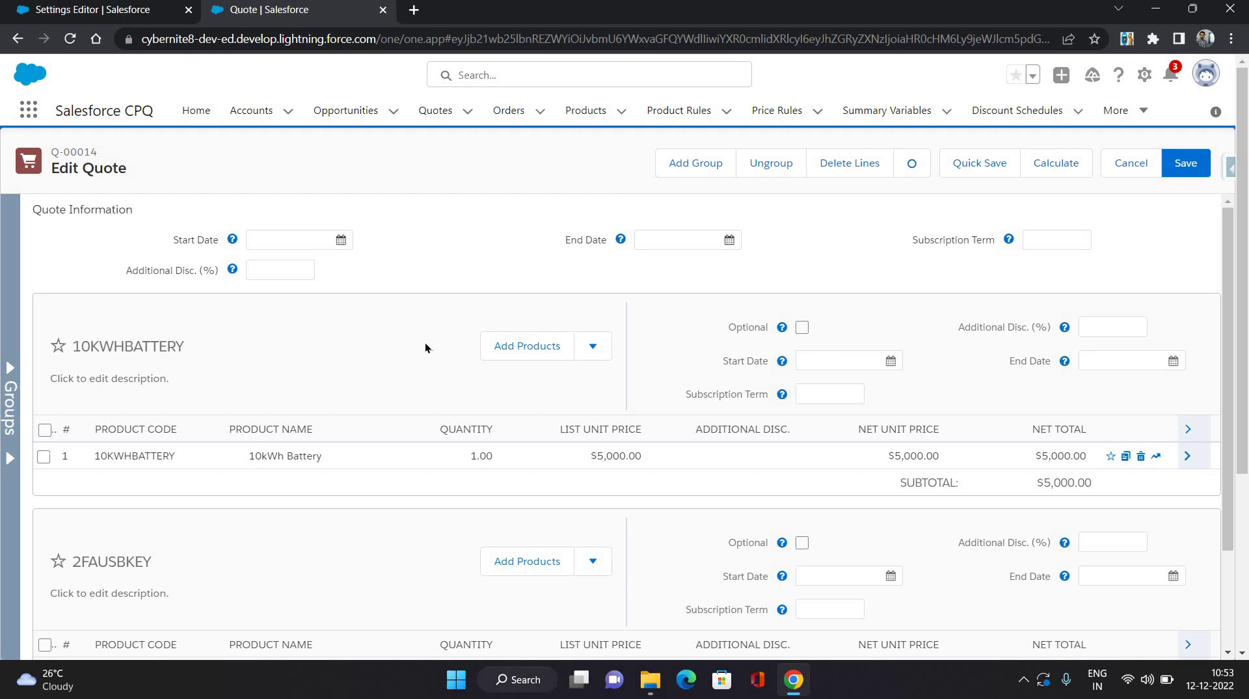
Add a group and sort the first group by product code, then cancel without saving.
scroll(66, 326, down, 1)
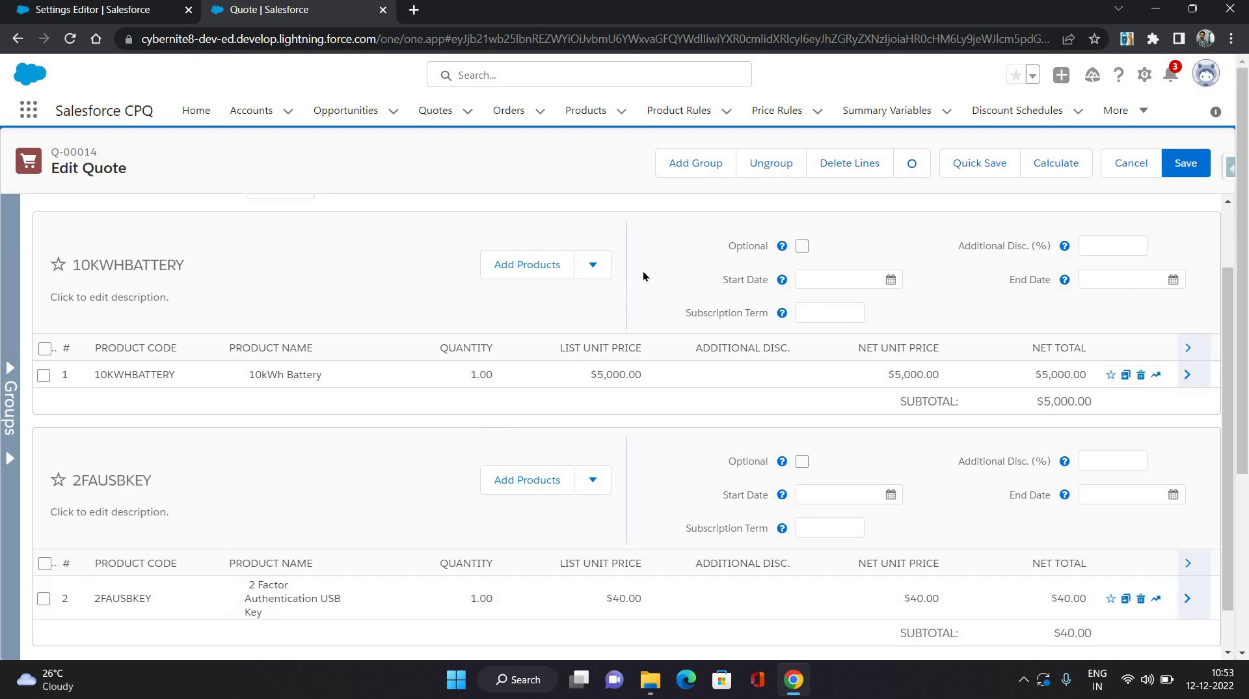
scroll(677, 172, up, 2)
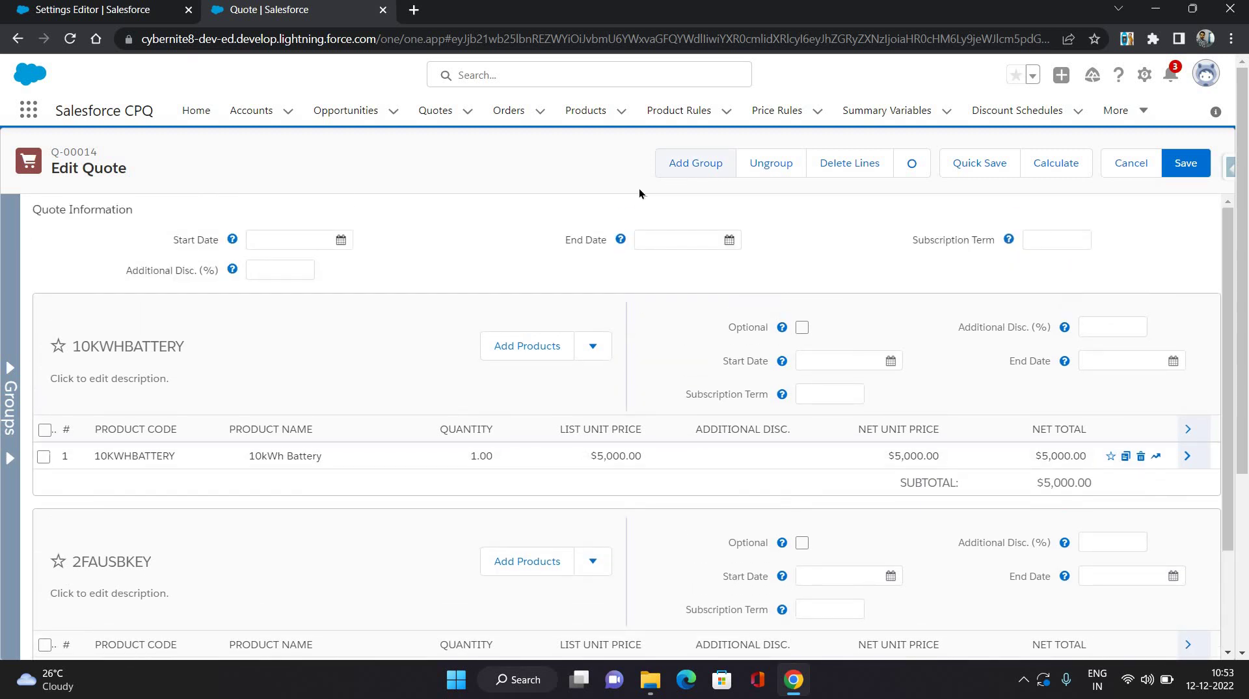
click(678, 163)
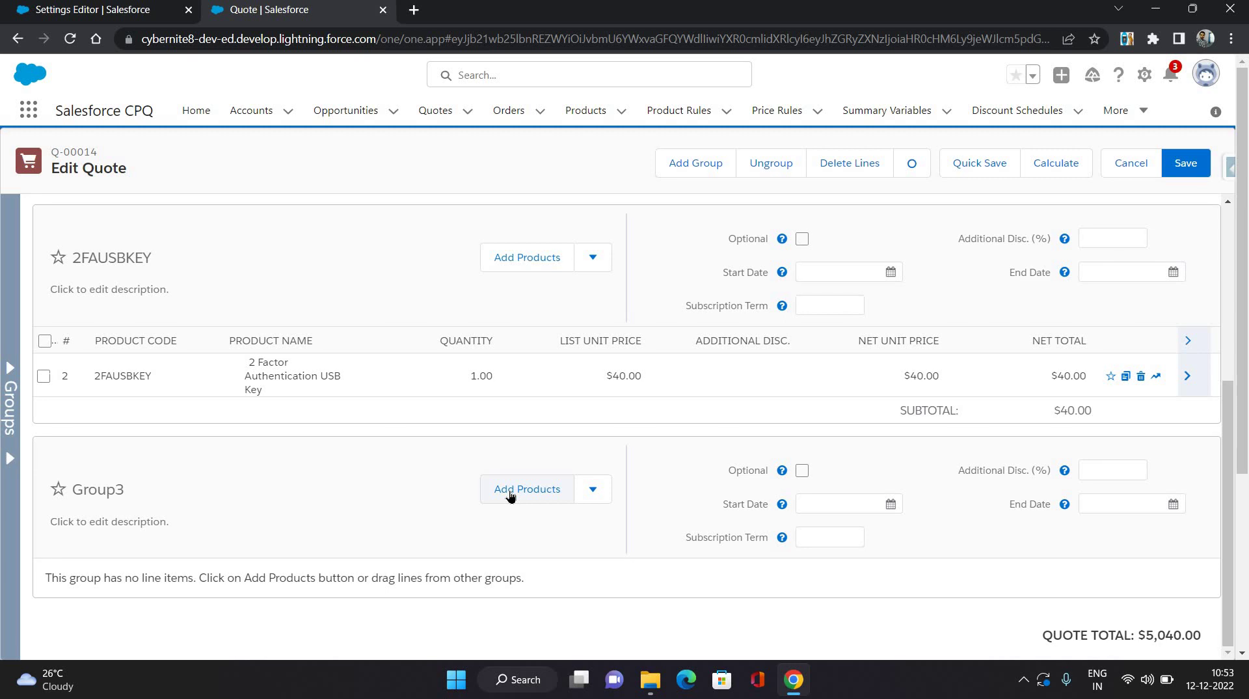
scroll(118, 203, up, 3)
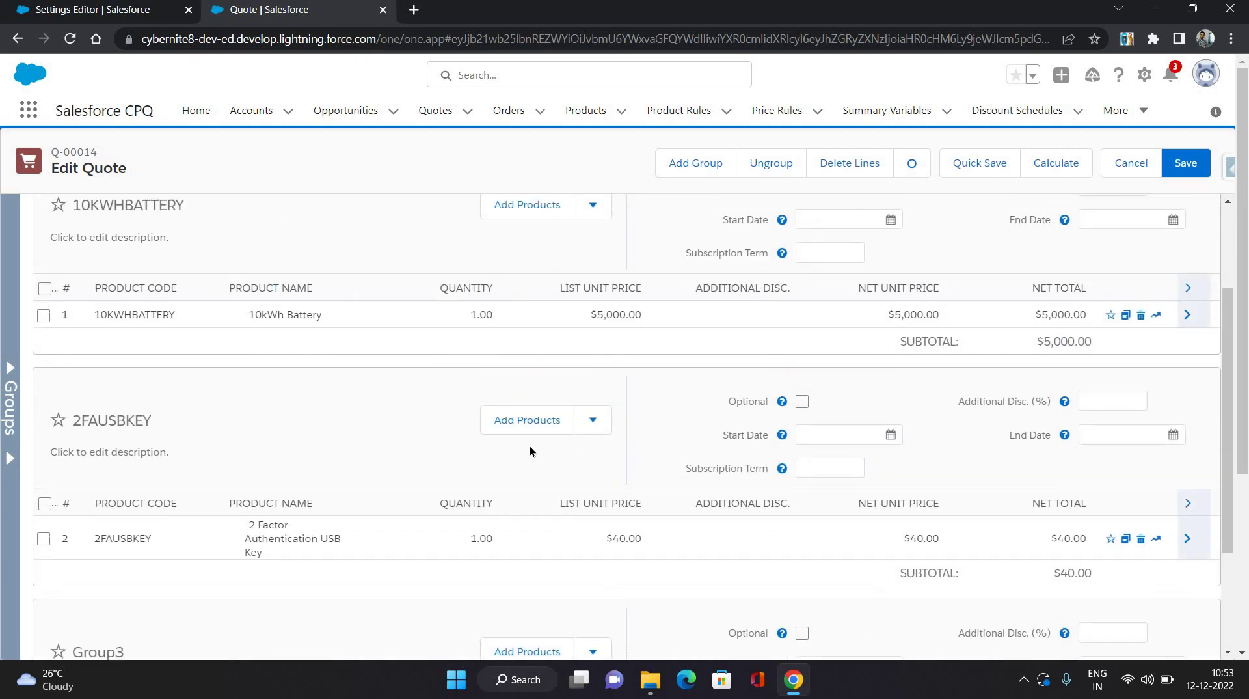
click(137, 287)
click(1123, 163)
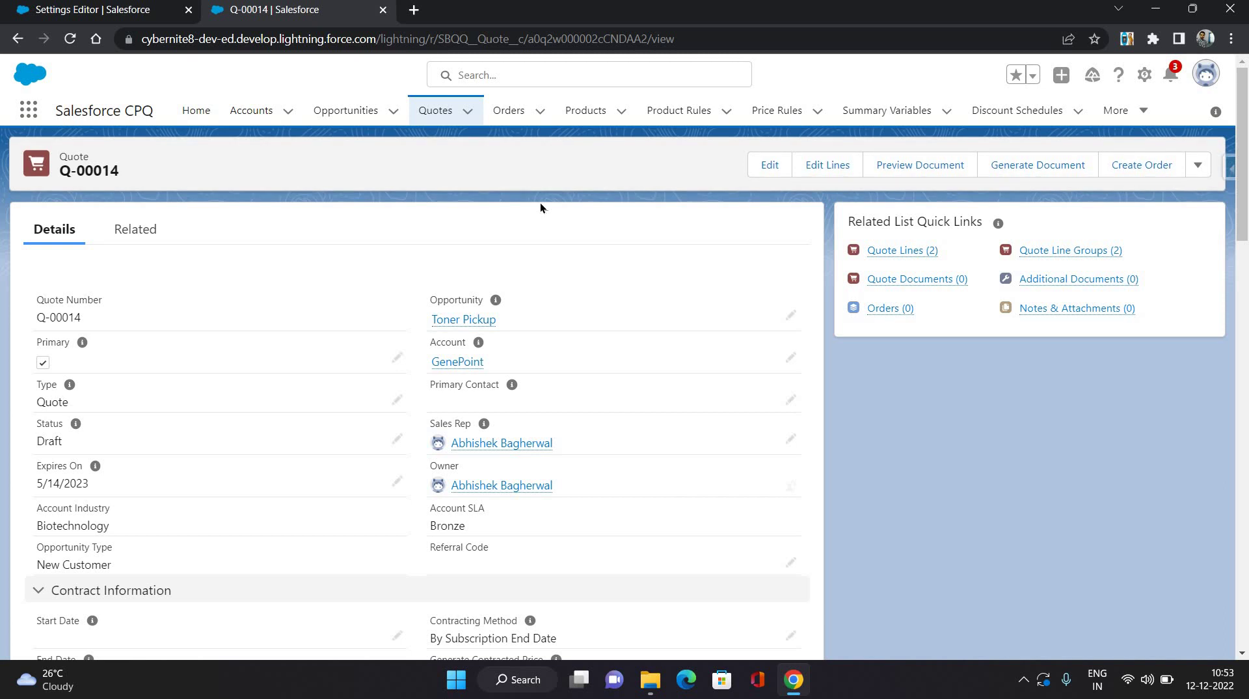
Check both Ordered and Order By Quote Line Group on quote Q-00014.
scroll(242, 305, down, 3)
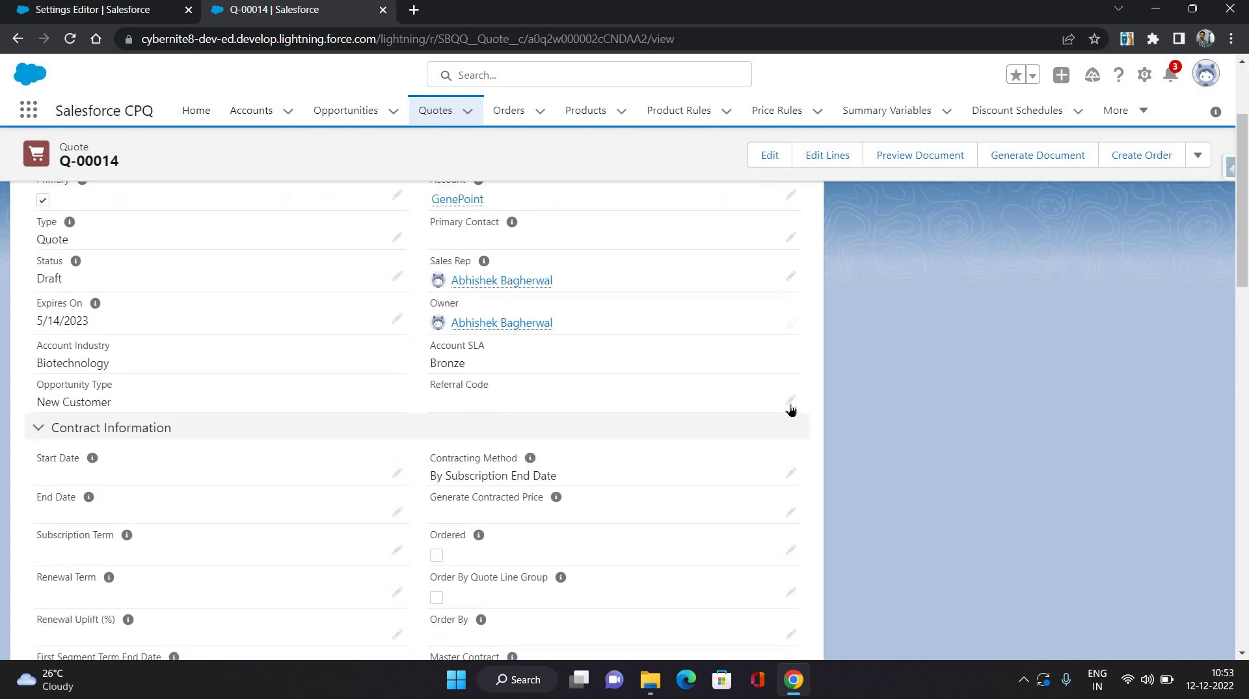
scroll(787, 381, down, 3)
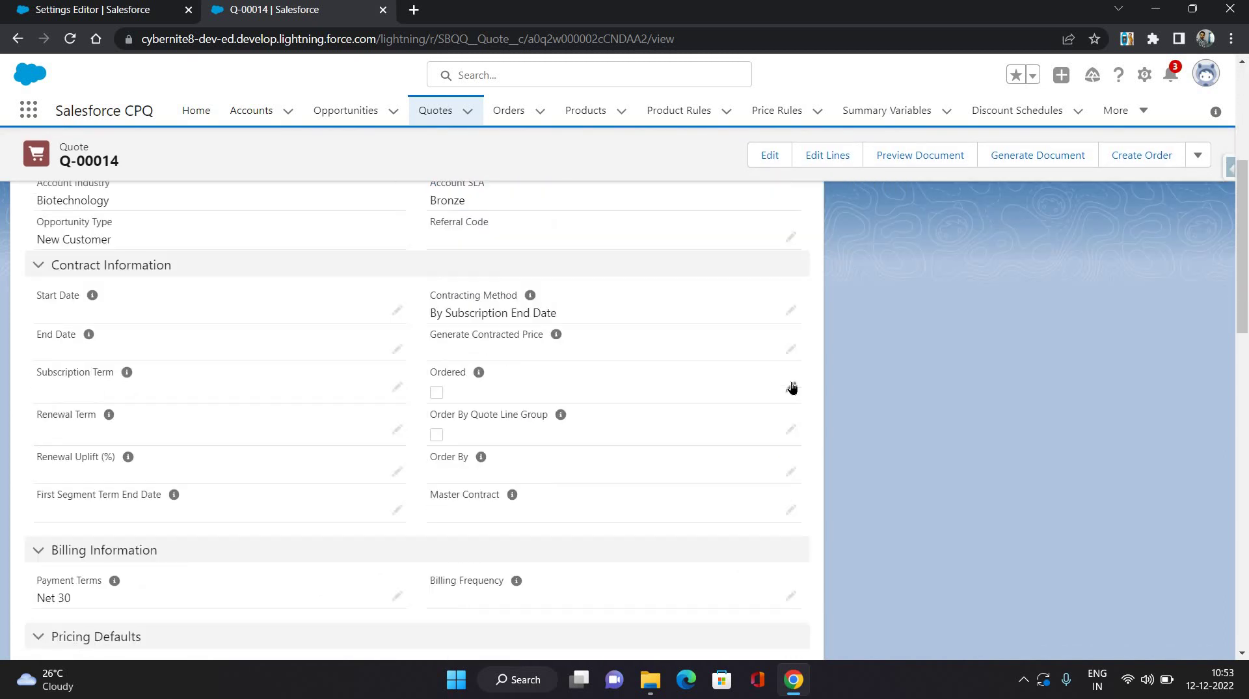
double_click(434, 394)
click(435, 393)
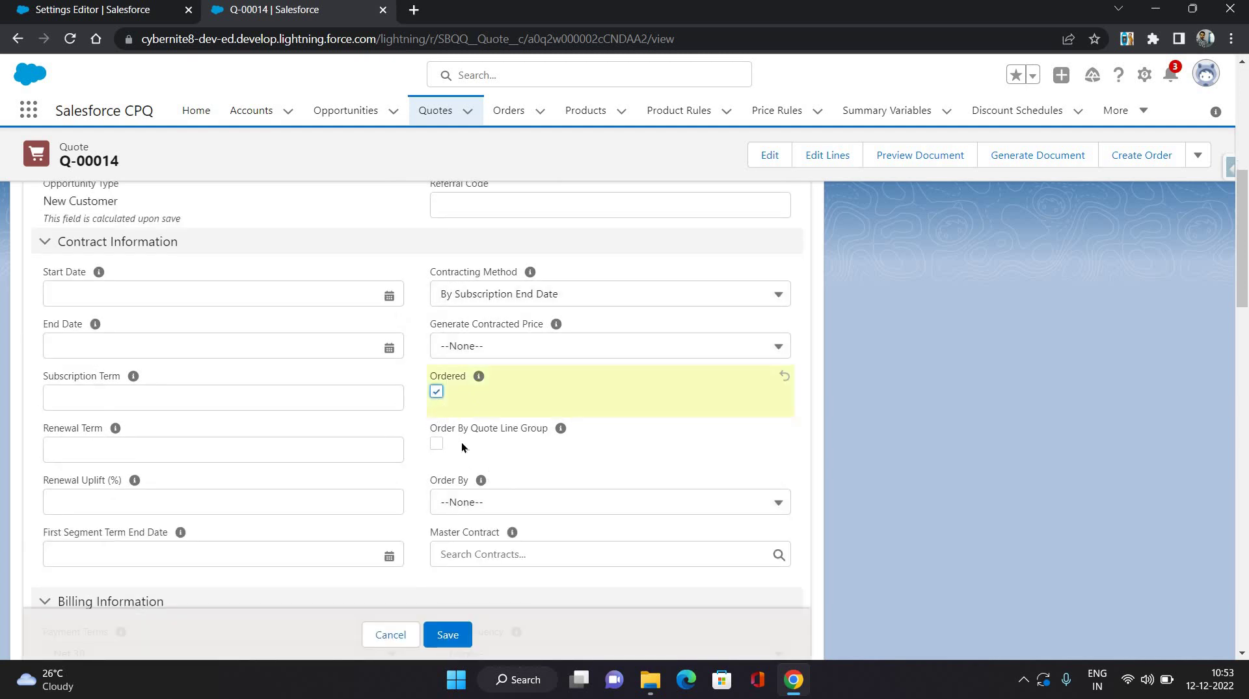
click(434, 444)
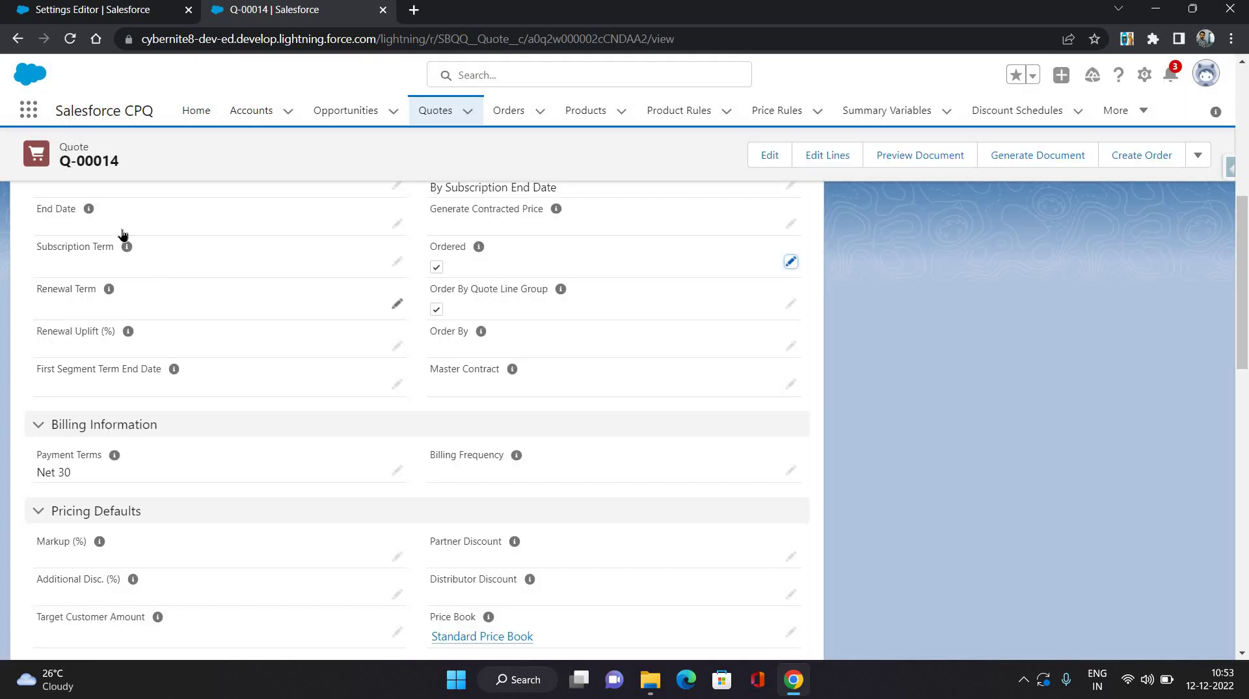
scroll(335, 389, down, 10)
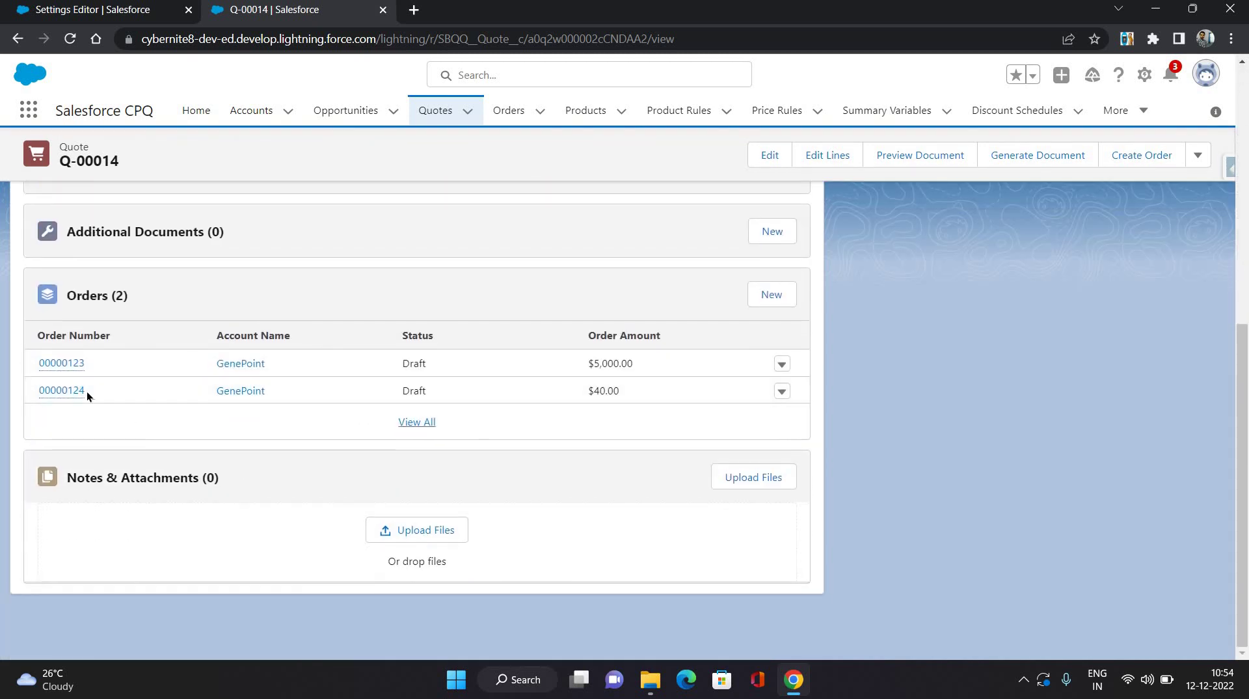
Open orders 00000123 and 00000124 in new tabs and review each order's product.
right_click(70, 366)
click(134, 381)
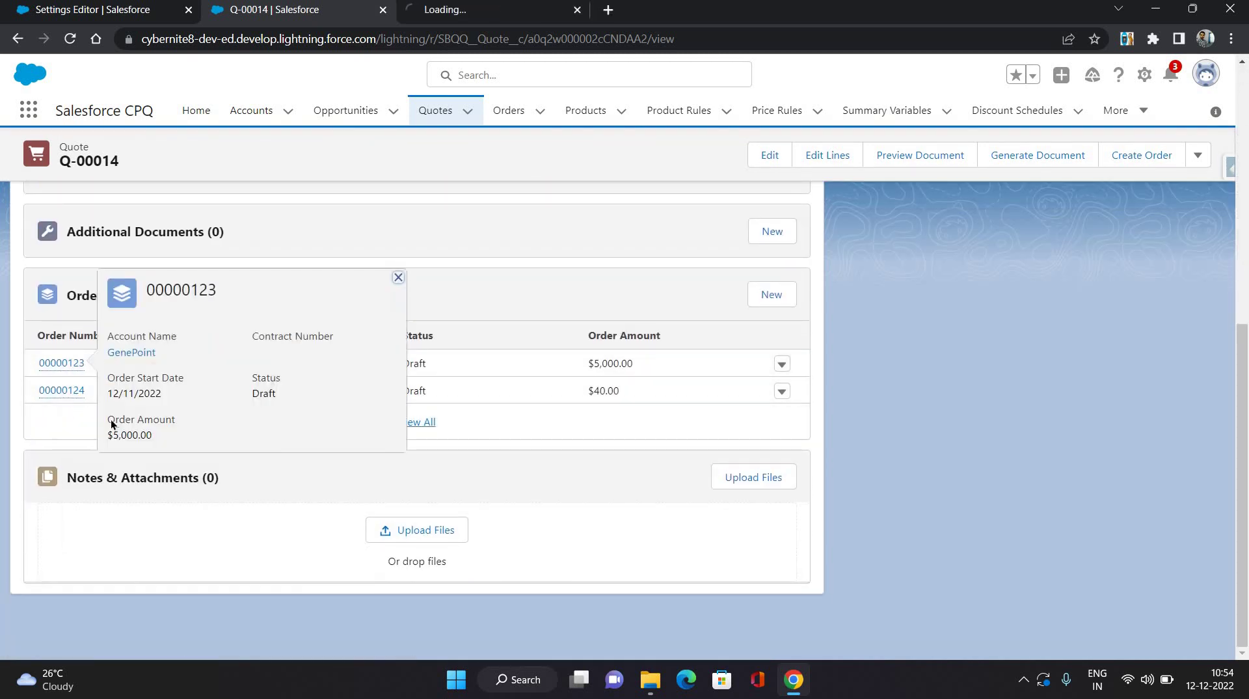
right_click(65, 393)
click(136, 410)
click(466, 9)
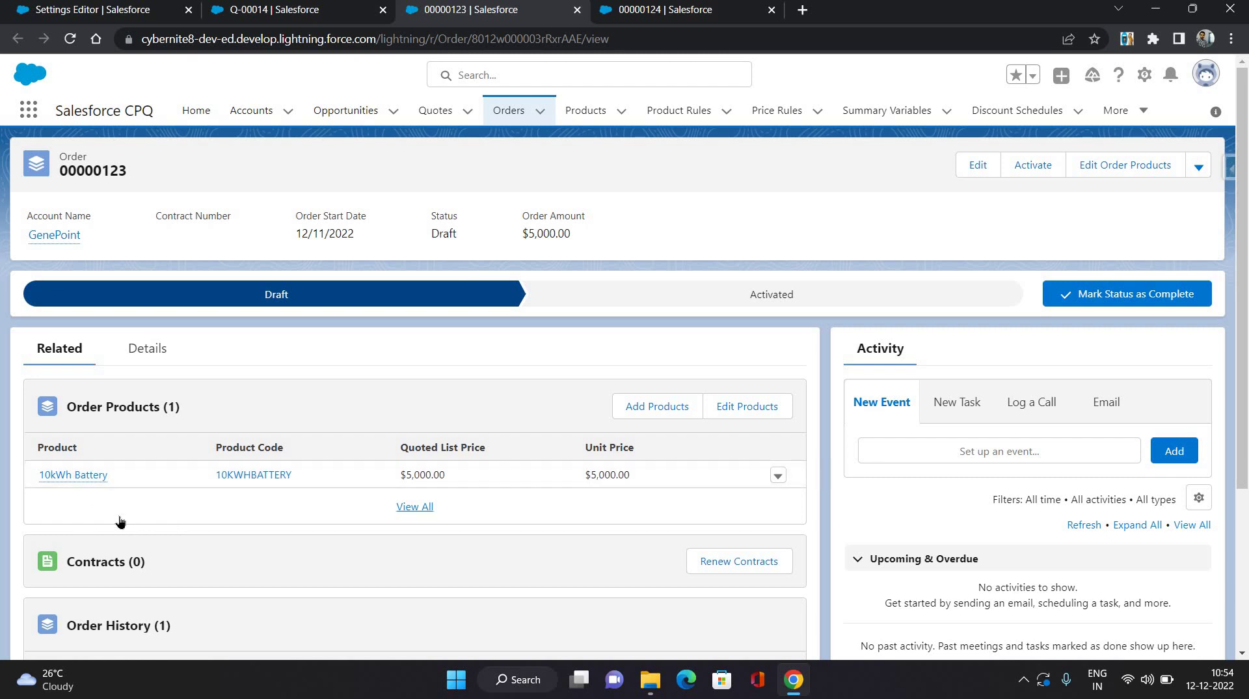
click(653, 18)
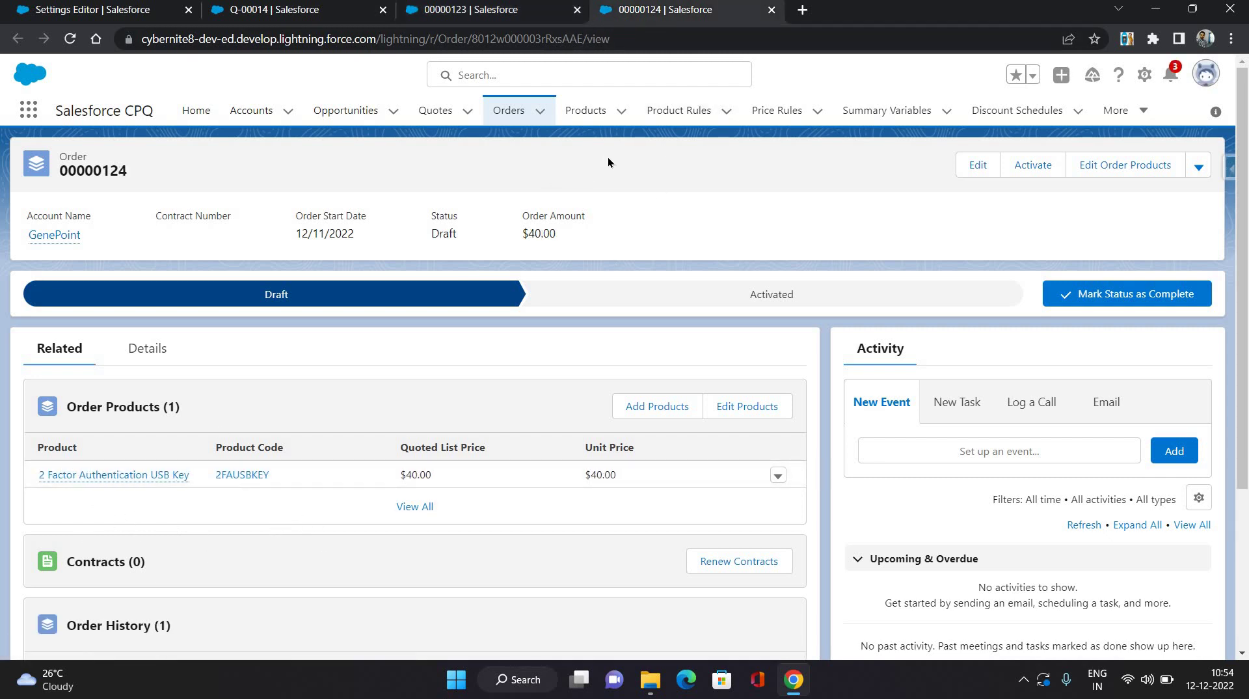